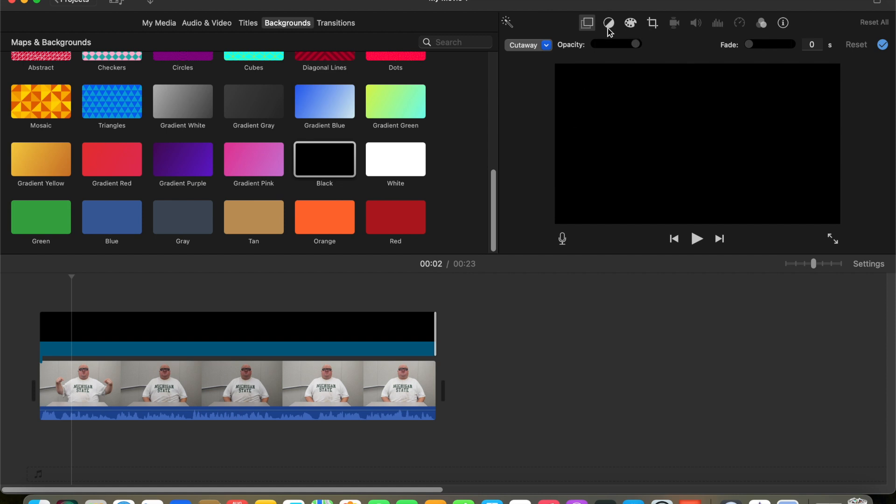
- Make the black background clip a Picture in Picture overlay with a dissolve duration of 0 seconds
left_click(546, 45)
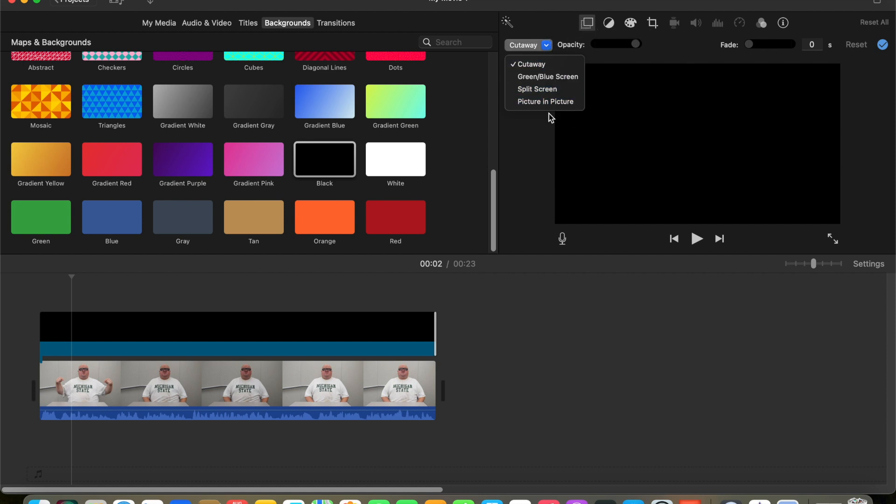
left_click(515, 119)
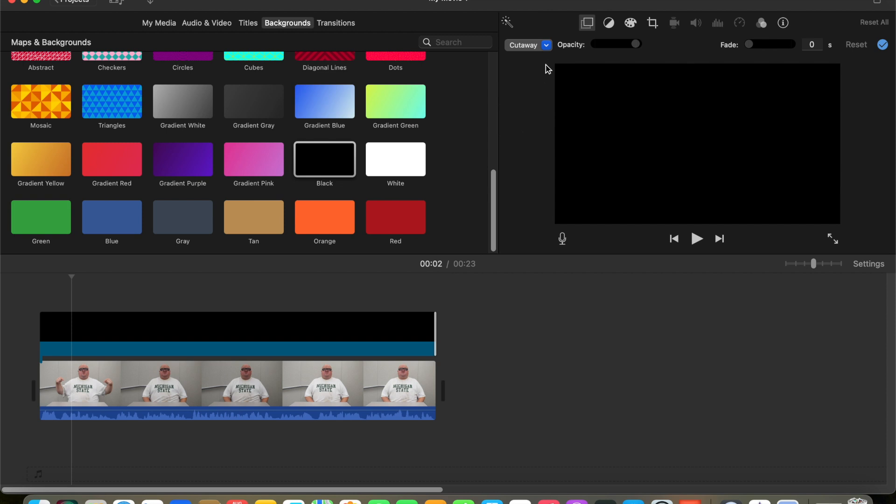
left_click(546, 44)
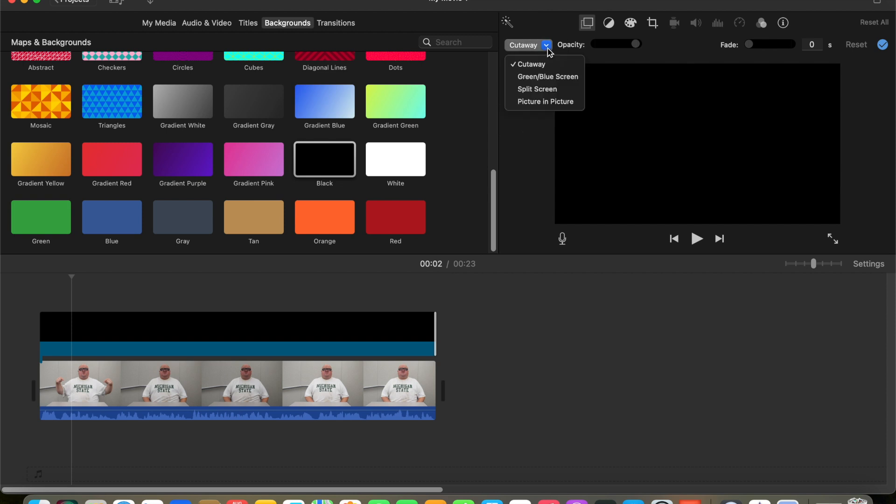
left_click(532, 102)
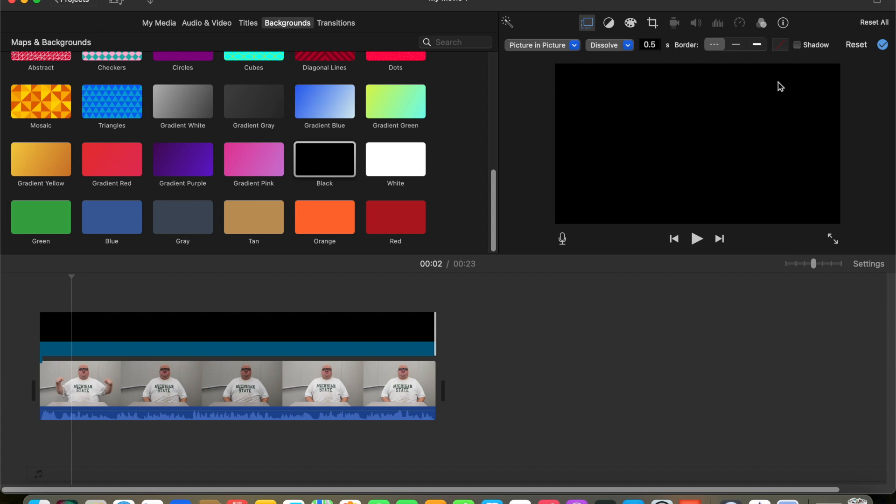
left_click(652, 45)
double_click(652, 46)
key("BackSpace")
type(".0")
key("Return")
- Crop the black clip with Crop to Fill, shrinking the frame into the image's lower-left corner, and apply the crop
left_click(652, 23)
left_click(628, 45)
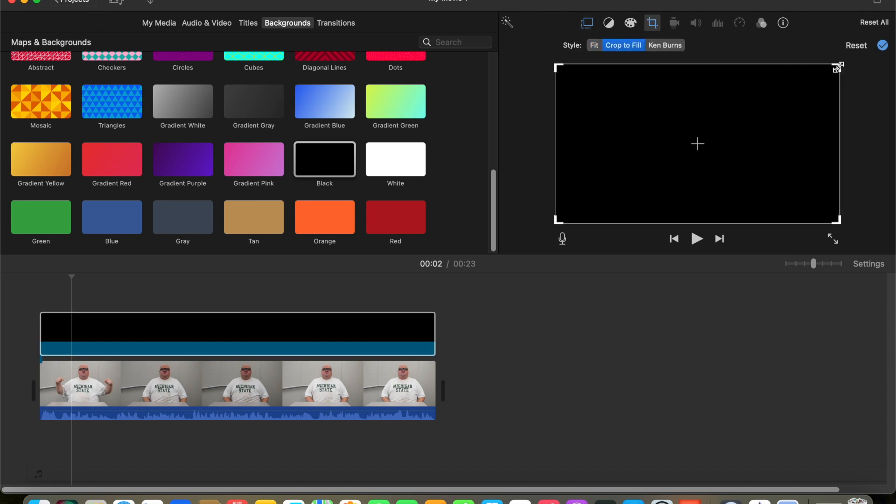
left_click_drag(838, 71, 670, 116)
left_click(179, 326)
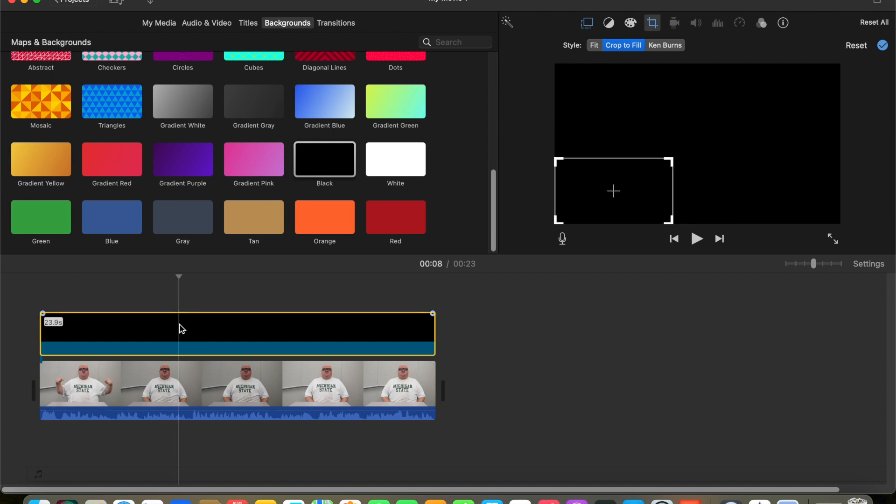
left_click(882, 45)
left_click(785, 79)
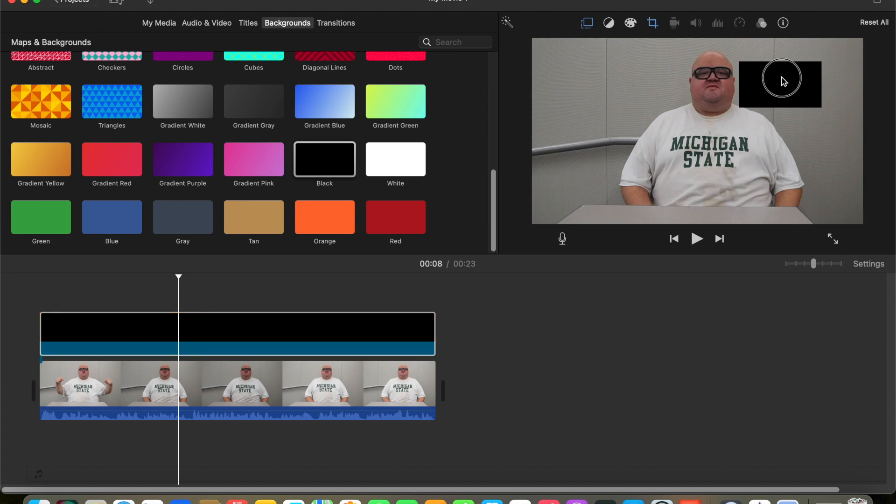
left_click(759, 88)
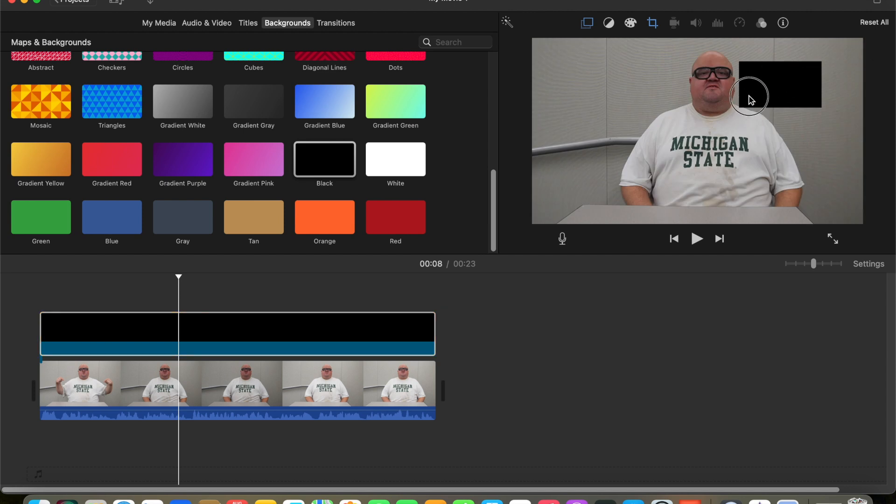
- Move the black overlay to the lower part of the picture and enlarge it beyond the full frame width
left_click(195, 337)
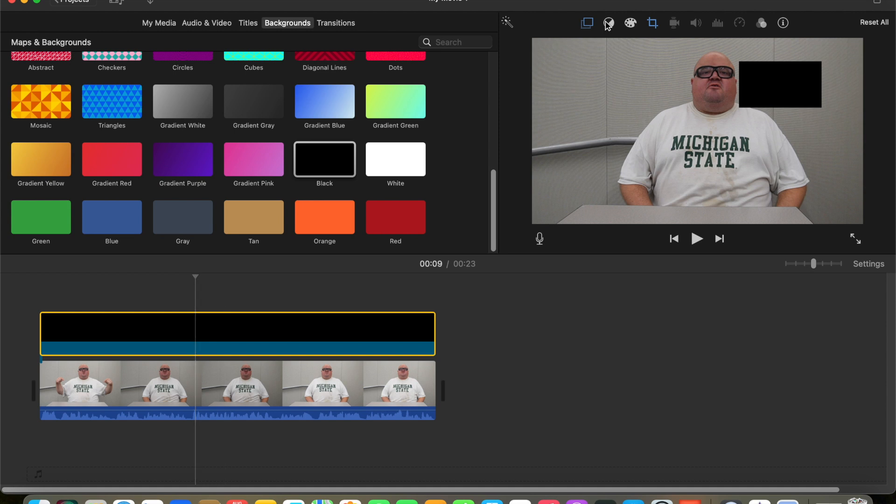
left_click(587, 22)
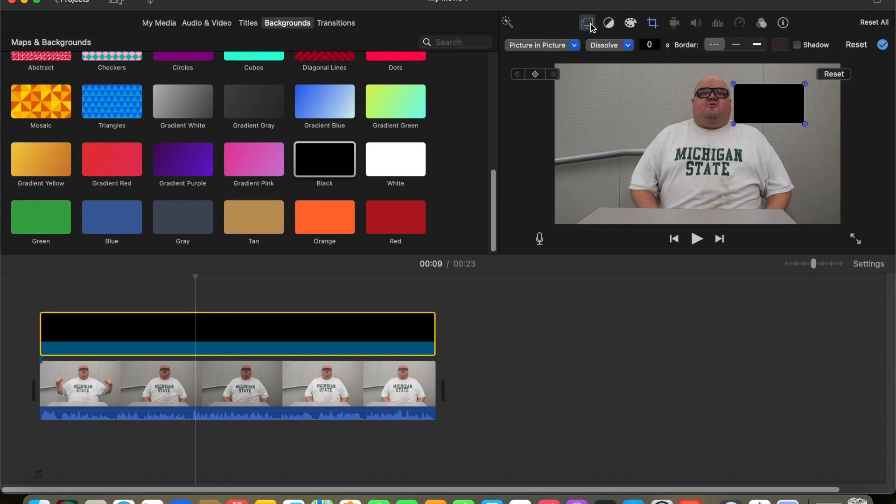
left_click(747, 122)
left_click_drag(747, 122, 562, 219)
left_click_drag(609, 191, 746, 205)
left_click_drag(804, 156, 848, 138)
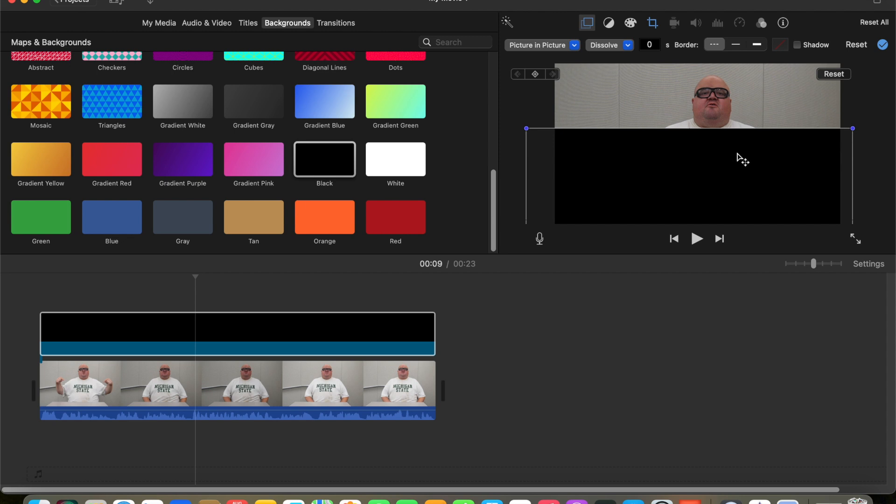
- Lower and widen the black overlay until it covers only a thin strip along the bottom edge of the video
left_click_drag(742, 159, 745, 220)
left_click_drag(854, 190, 864, 185)
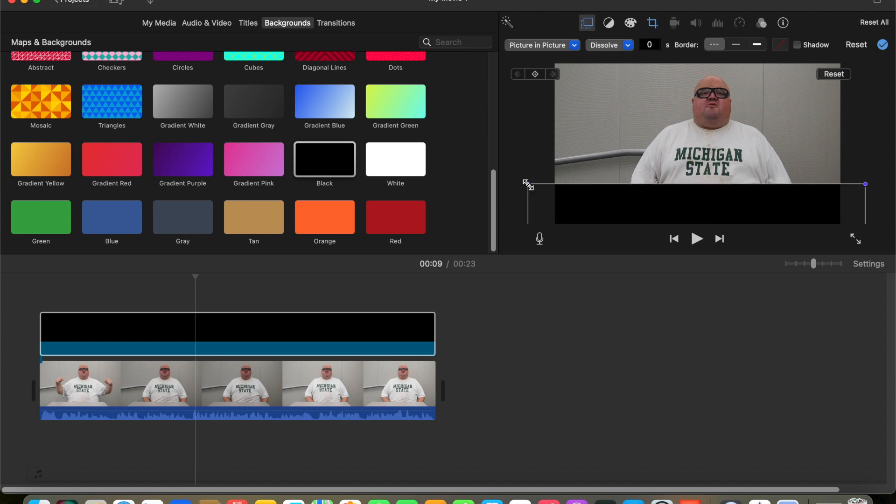
left_click_drag(528, 184, 519, 181)
left_click(655, 202)
left_click_drag(654, 200, 648, 223)
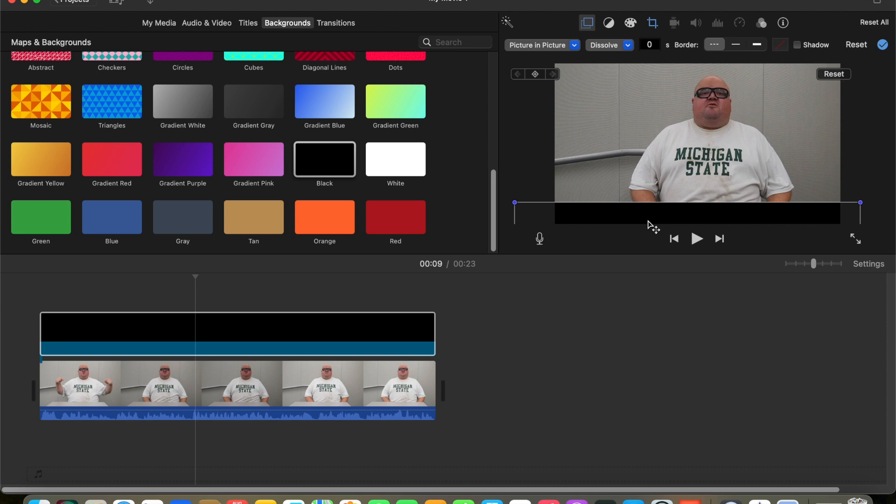
left_click(530, 169)
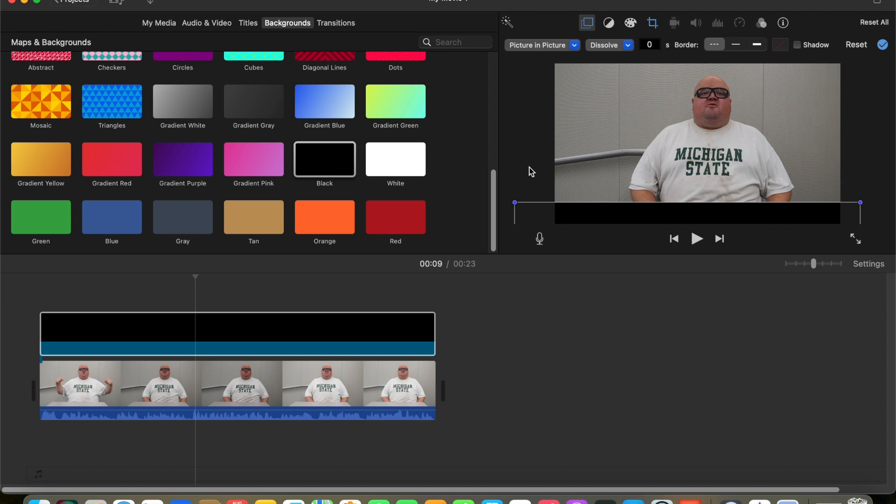
- Select all timeline clips and export the movie as a video file named "cut 2" on the Desktop
left_click(120, 275)
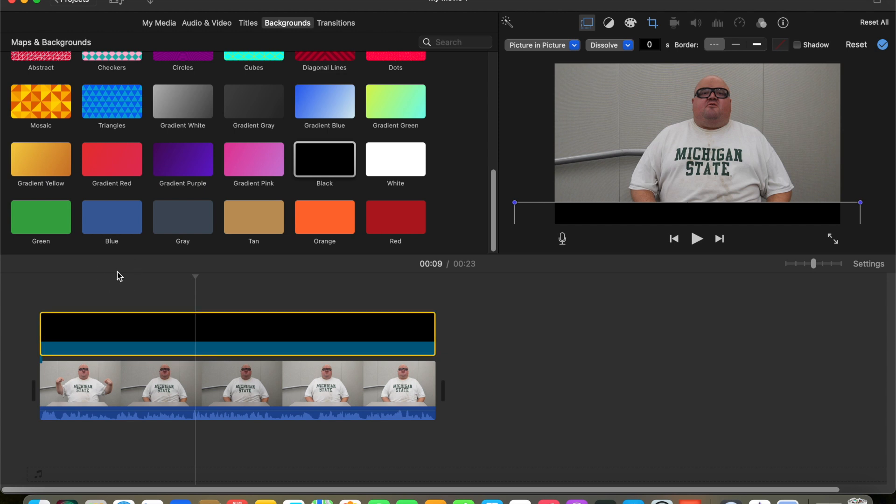
key("super+a")
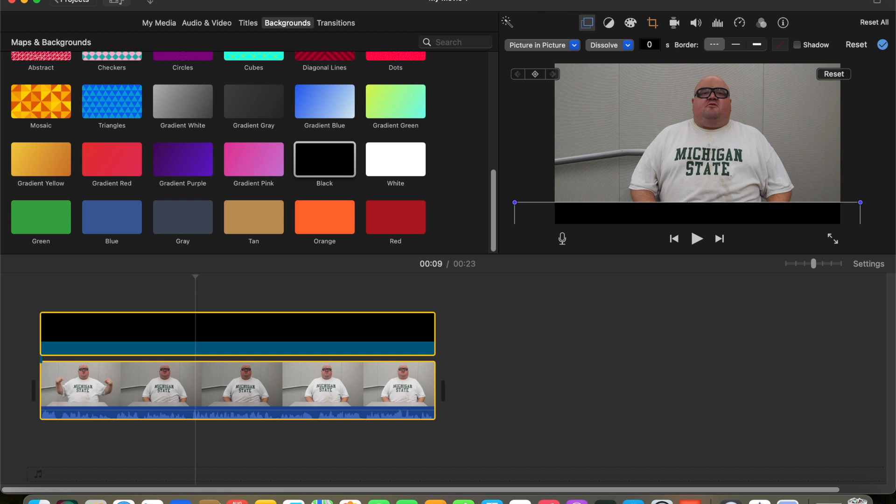
left_click(75, 0)
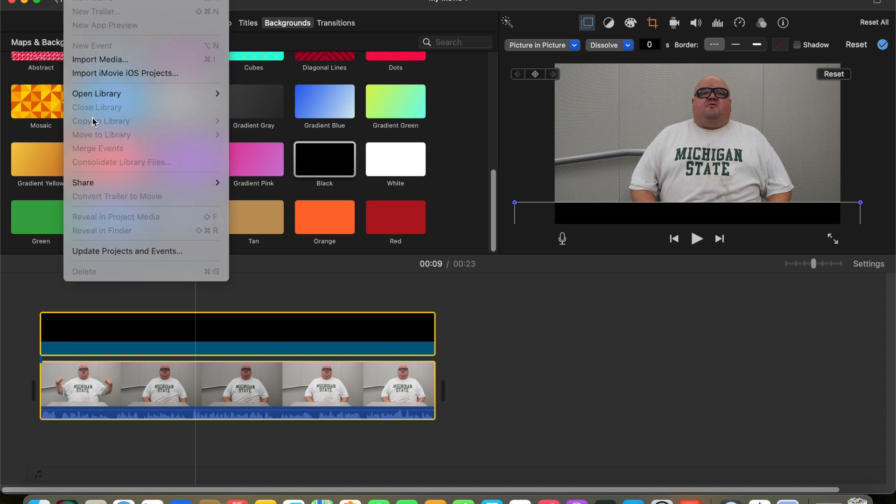
mouse_move(130, 182)
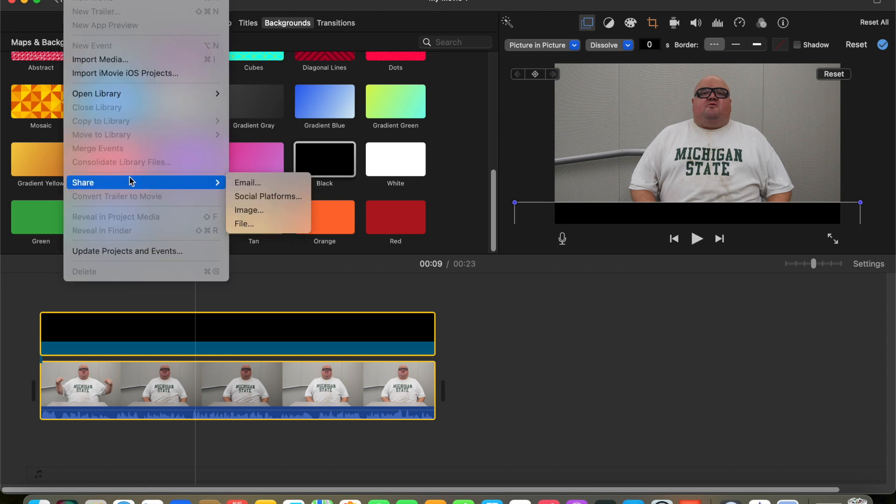
left_click(255, 224)
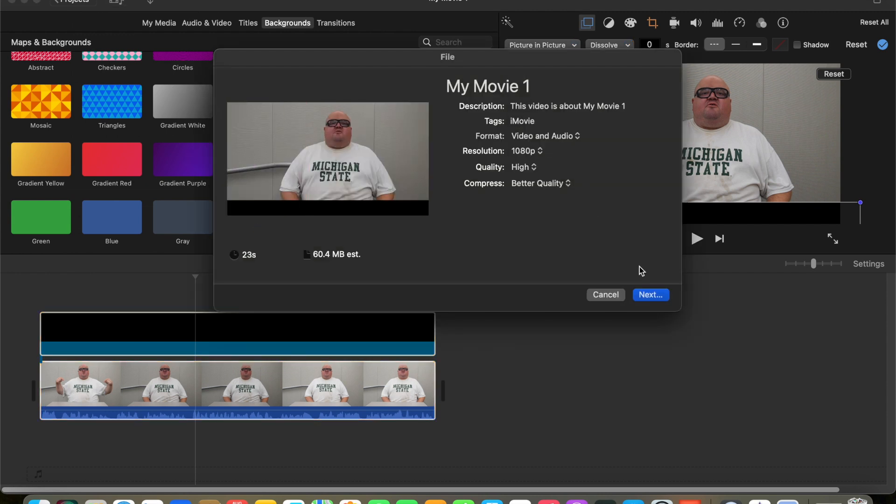
left_click(647, 295)
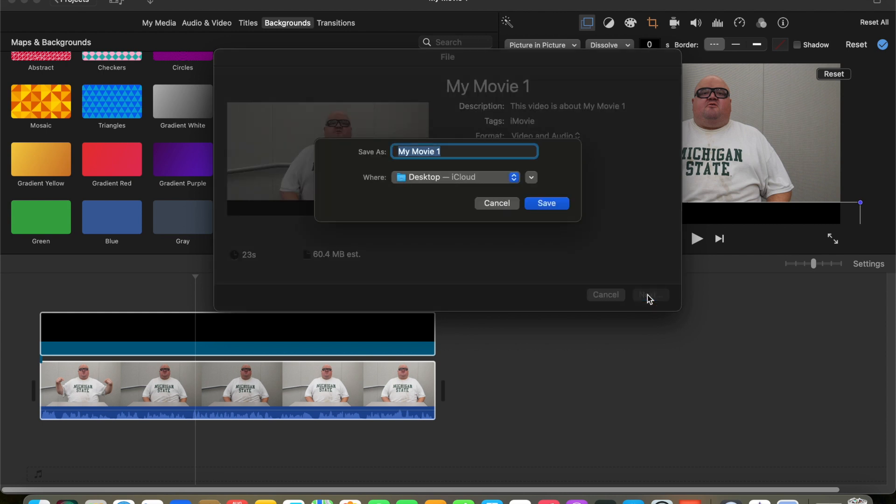
type("cut 2")
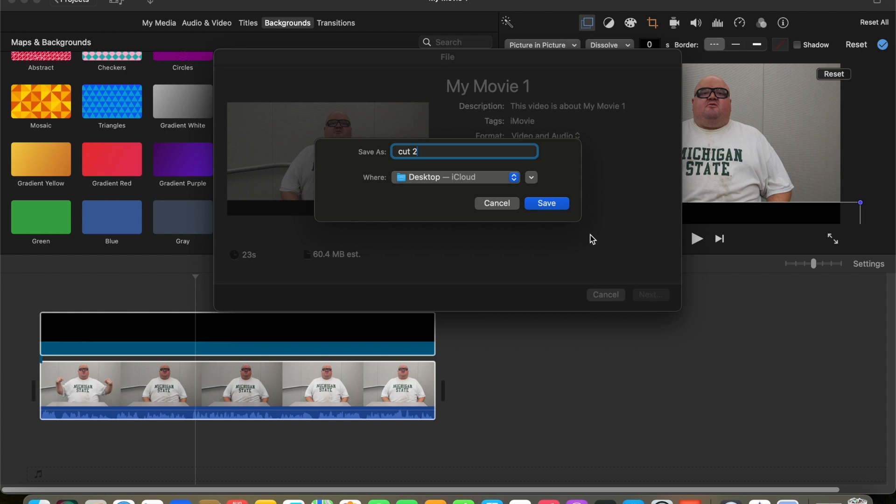
left_click(552, 204)
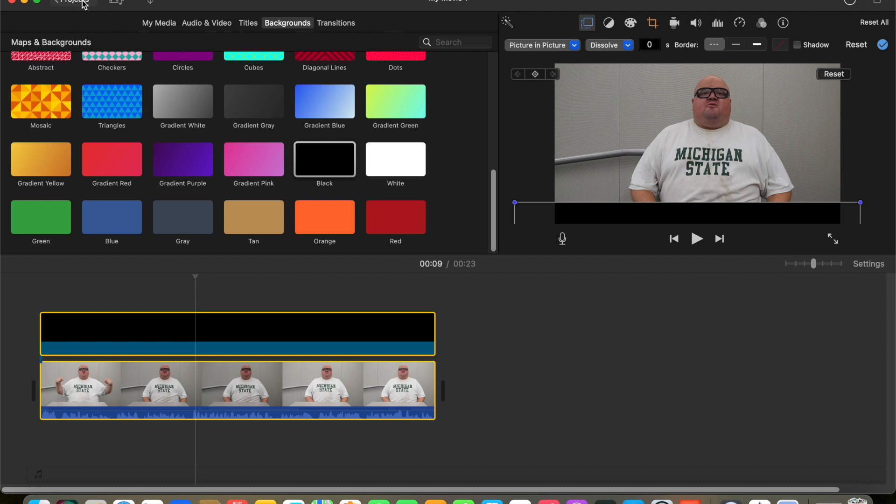
- Delete both clips from the timeline and remove the original video from the project media
left_click(156, 22)
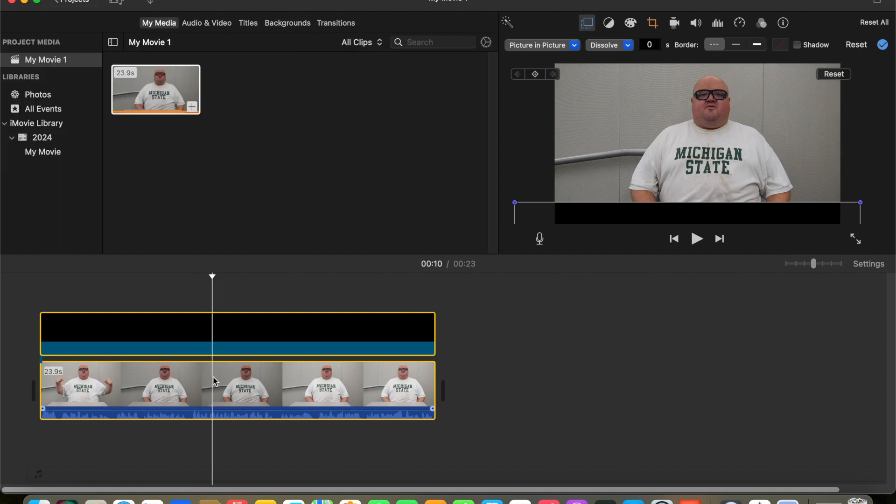
right_click(214, 381)
left_click(239, 323)
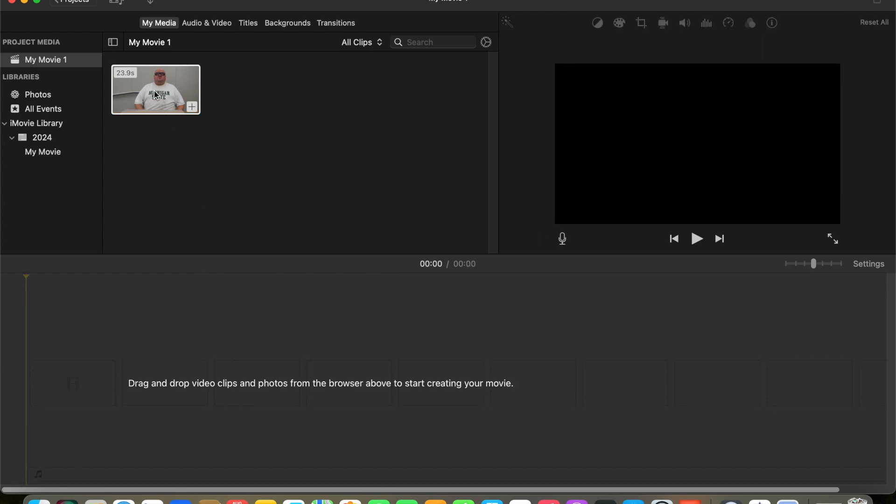
left_click(155, 95)
right_click(155, 96)
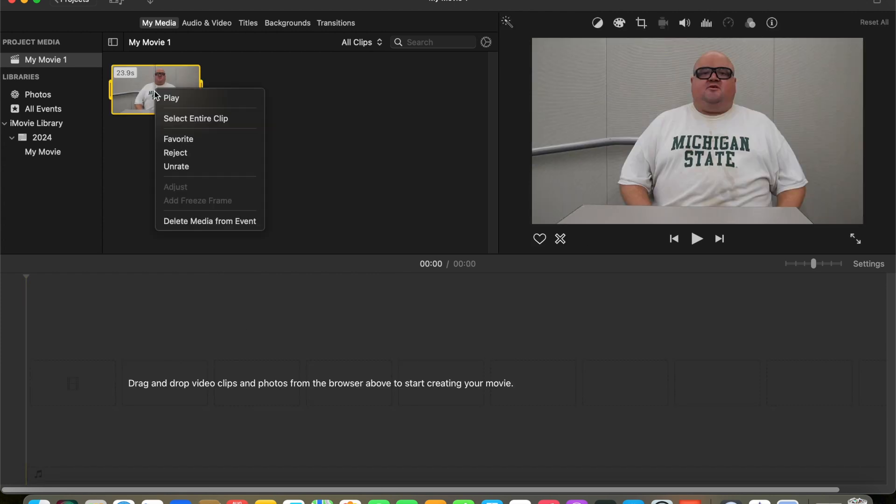
left_click(215, 221)
left_click(475, 196)
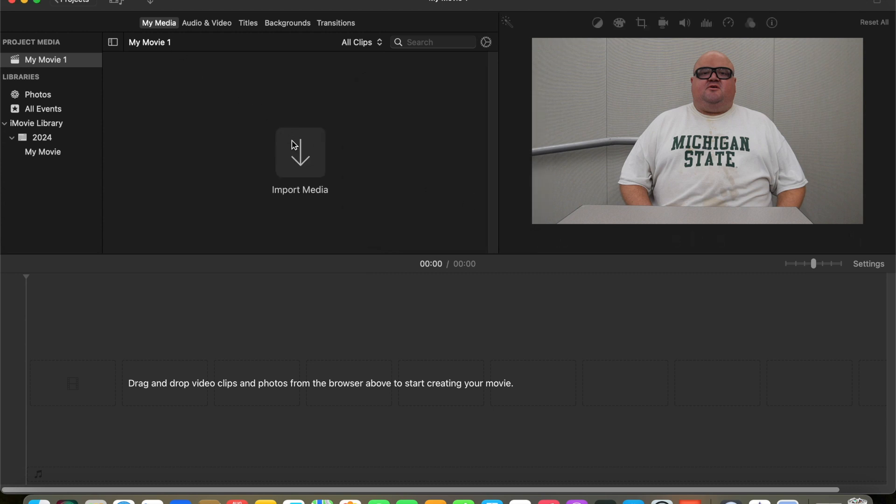
- Import cut 2.mp4 from the Desktop into the project media and place it at the start of the timeline
left_click(294, 146)
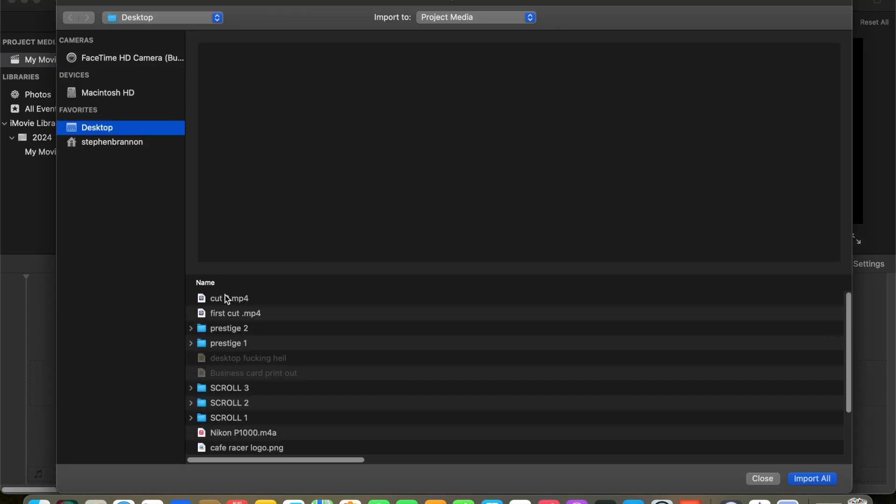
left_click(233, 301)
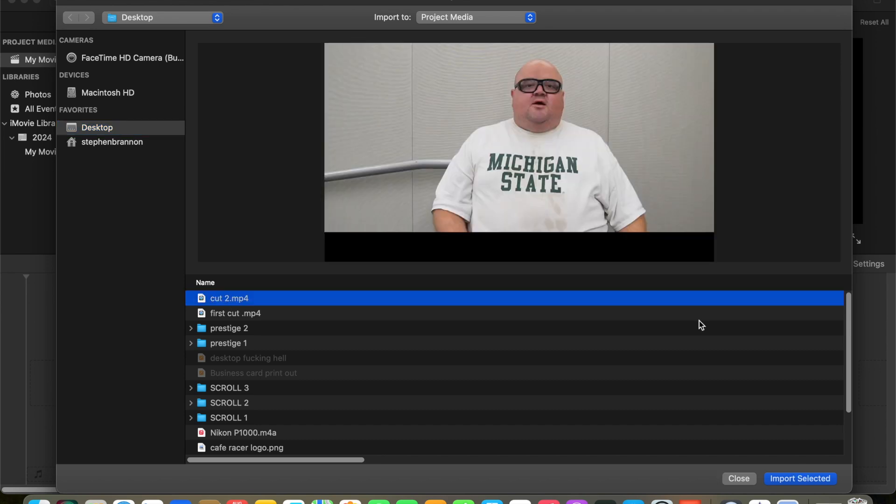
left_click(796, 477)
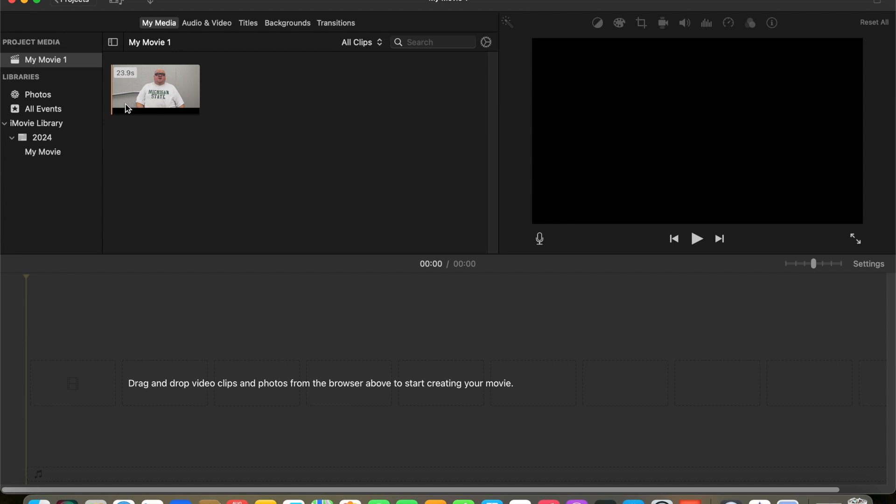
left_click_drag(120, 83, 38, 389)
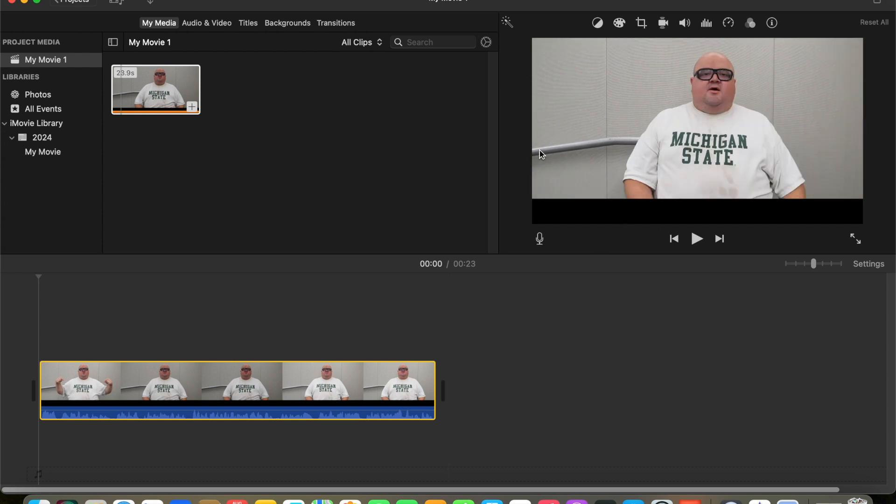
- Import prestige 1.001.png and prestige 2.001.png from the Desktop folders prestige 1 and prestige 2 into the project media
left_click(151, 3)
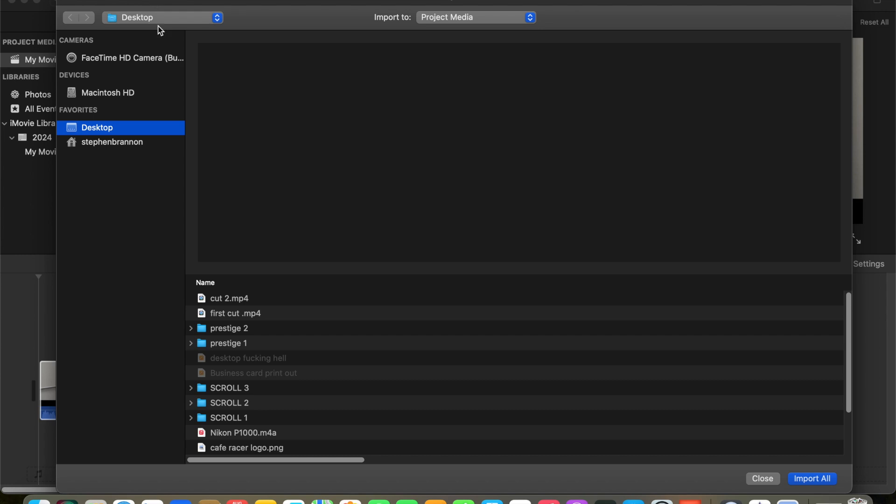
left_click(193, 345)
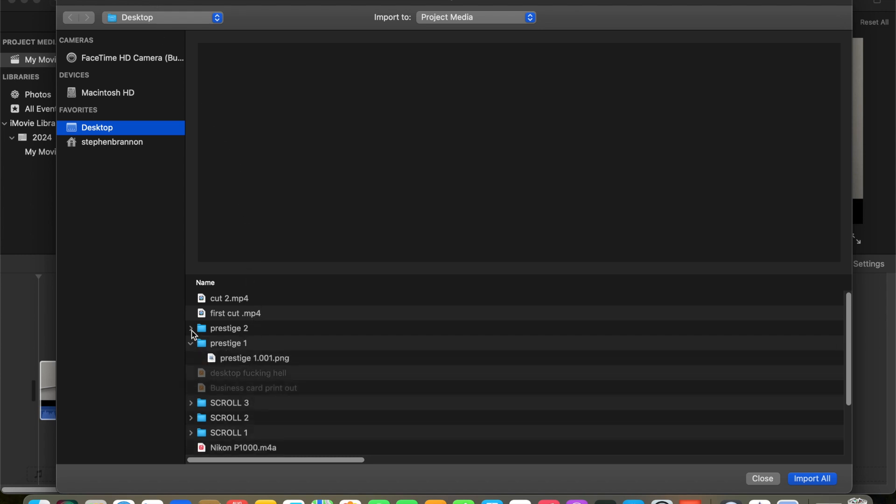
left_click(192, 330)
left_click(225, 379)
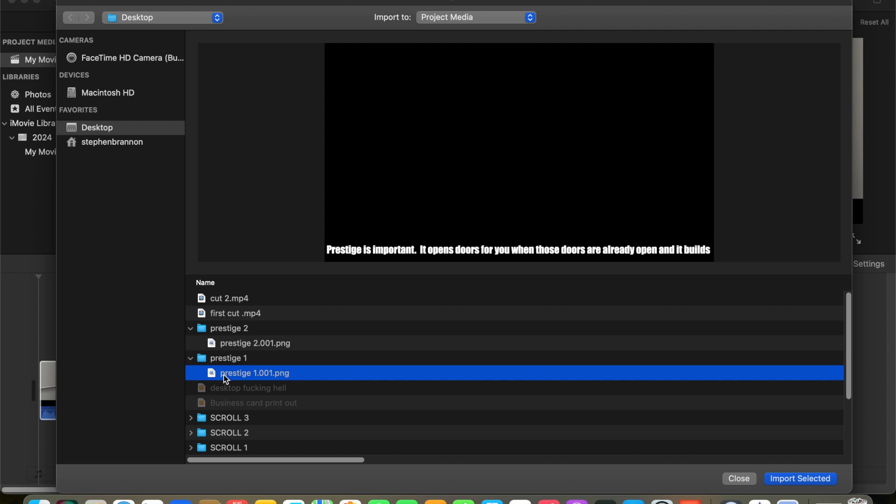
left_click(232, 346, "super")
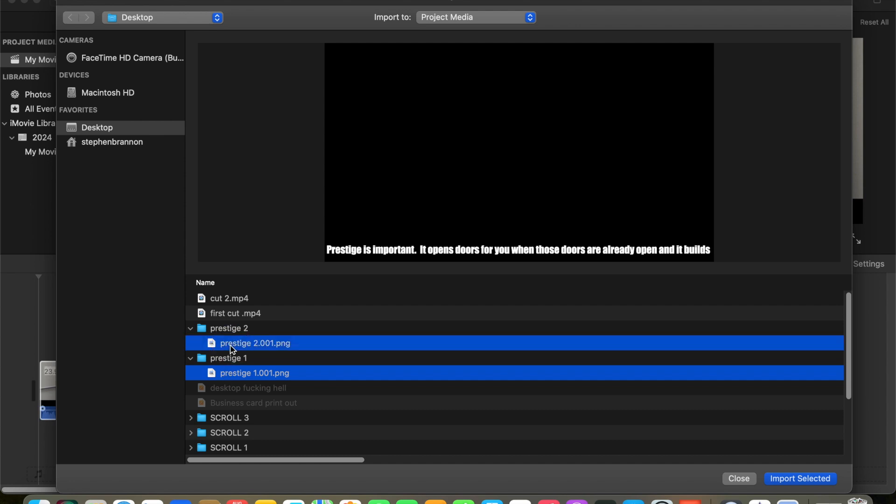
left_click(792, 479)
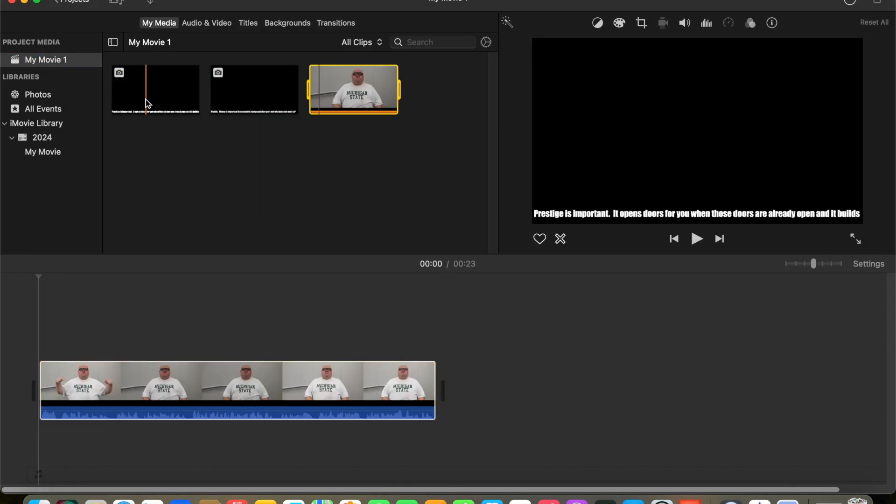
- Place the caption image beginning "Prestige is important" above the video clip at the start of the timeline
left_click(252, 96)
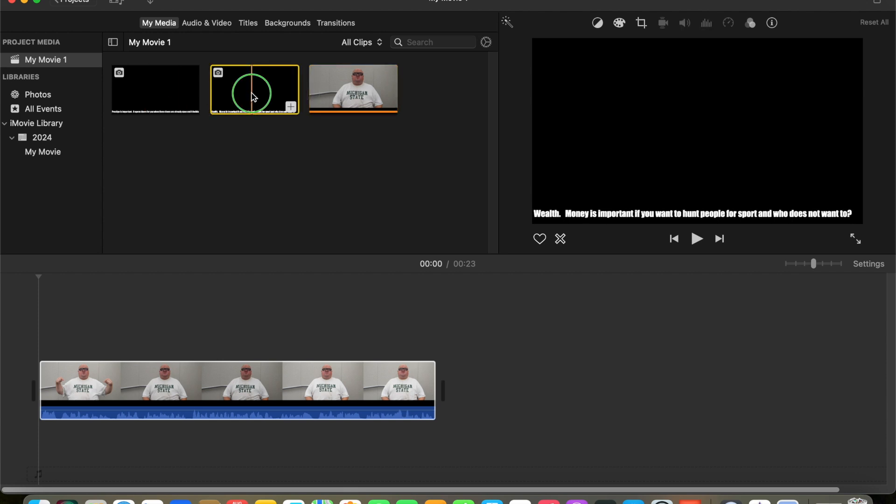
right_click(252, 96)
left_click(309, 227)
left_click(481, 197)
left_click(116, 103)
left_click(120, 98)
left_click_drag(119, 98, 41, 343)
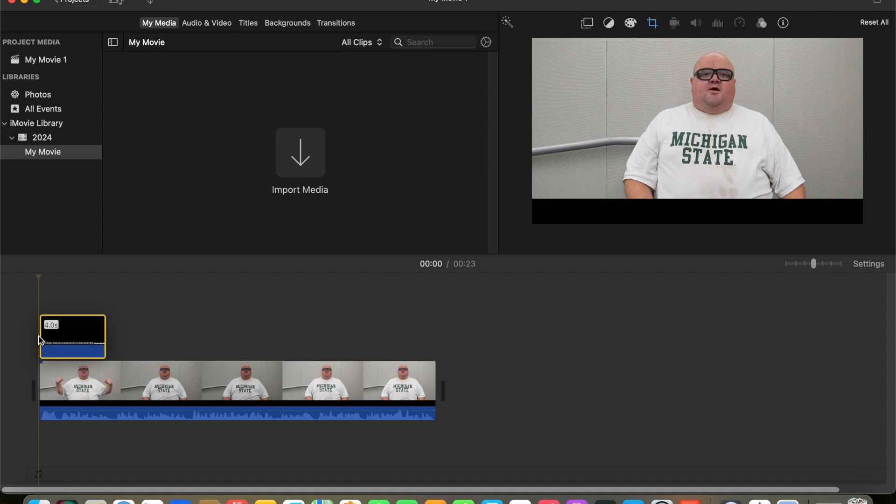
- Extend the caption image clip to 10.0 seconds and set its overlay style to Picture in Picture
left_click_drag(103, 338, 213, 335)
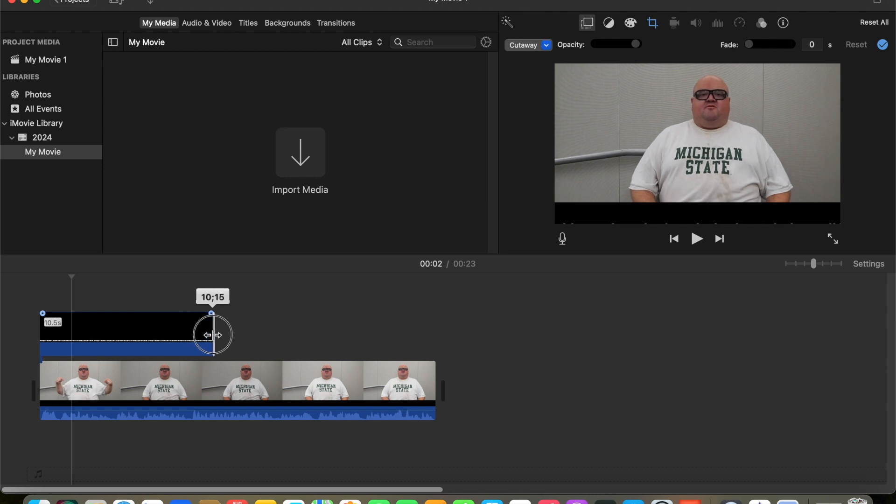
left_click_drag(214, 335, 204, 336)
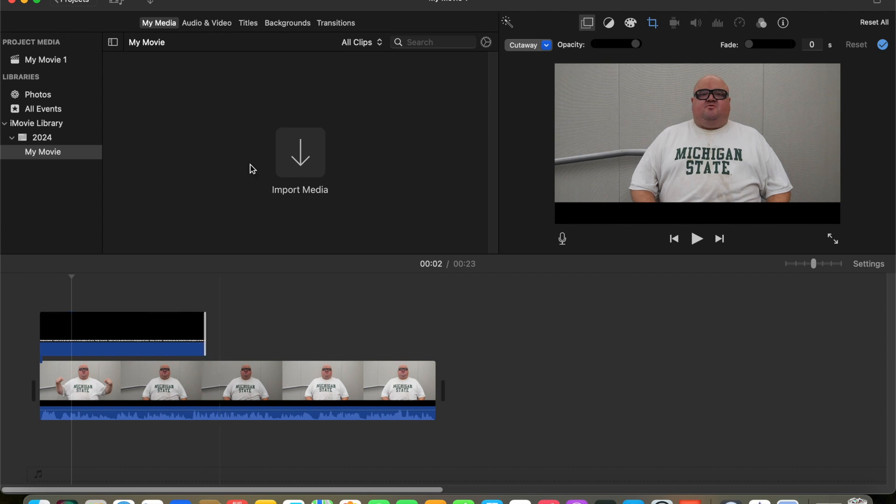
left_click(547, 45)
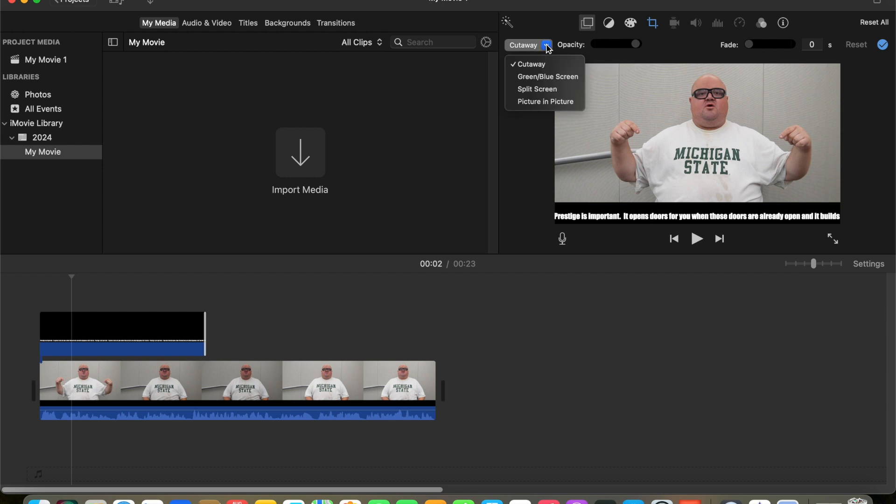
left_click(548, 102)
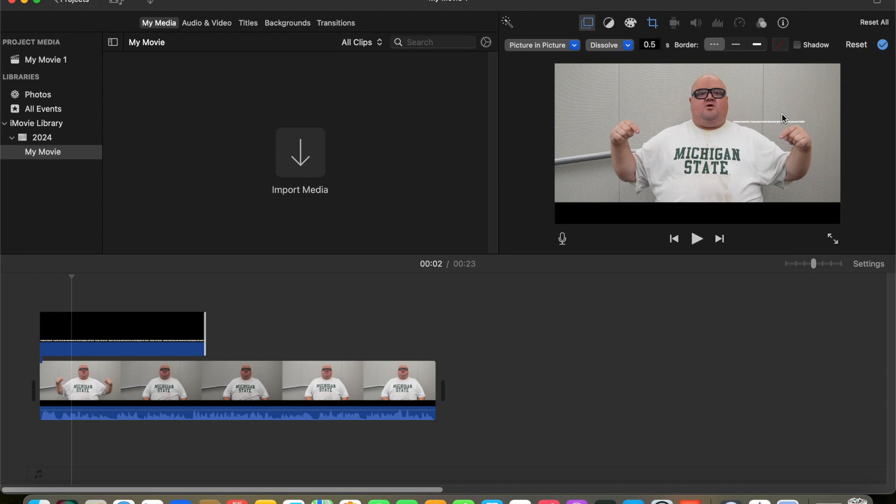
- Enlarge and reposition the picture-in-picture caption so its text spans the frame width over the black bar
mouse_move(167, 327)
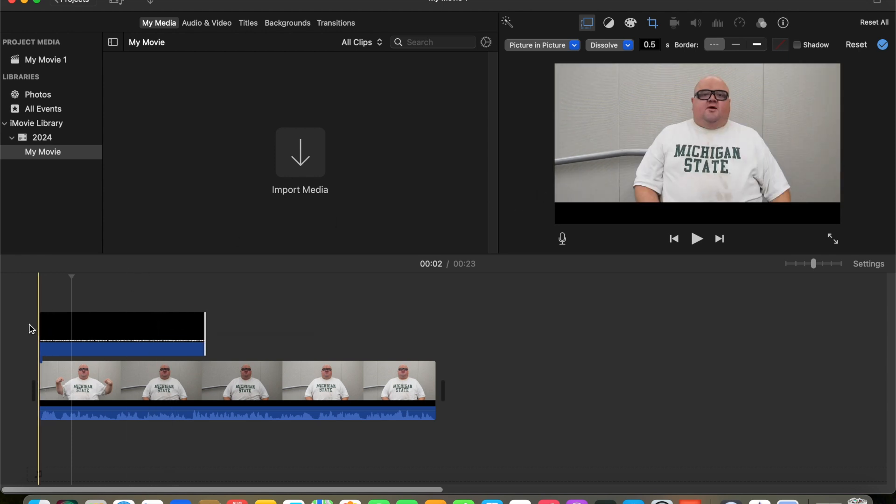
left_click_drag(72, 275, 39, 275)
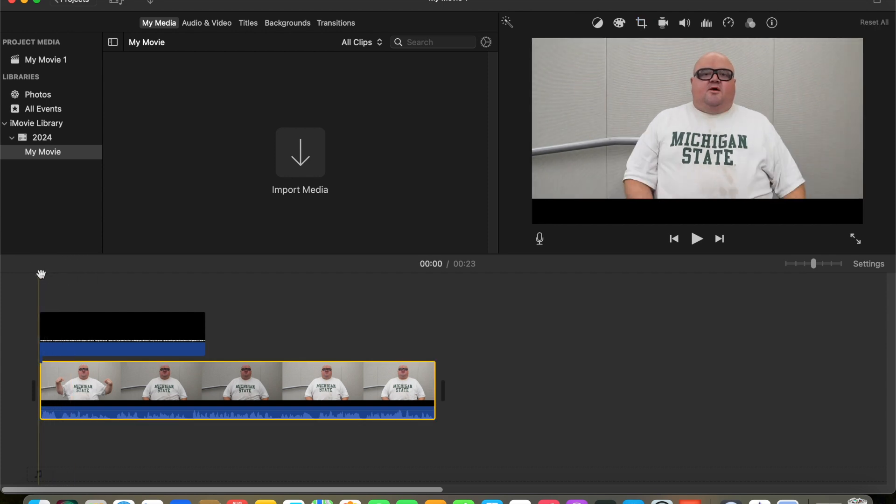
left_click(41, 328)
left_click_drag(42, 328, 43, 328)
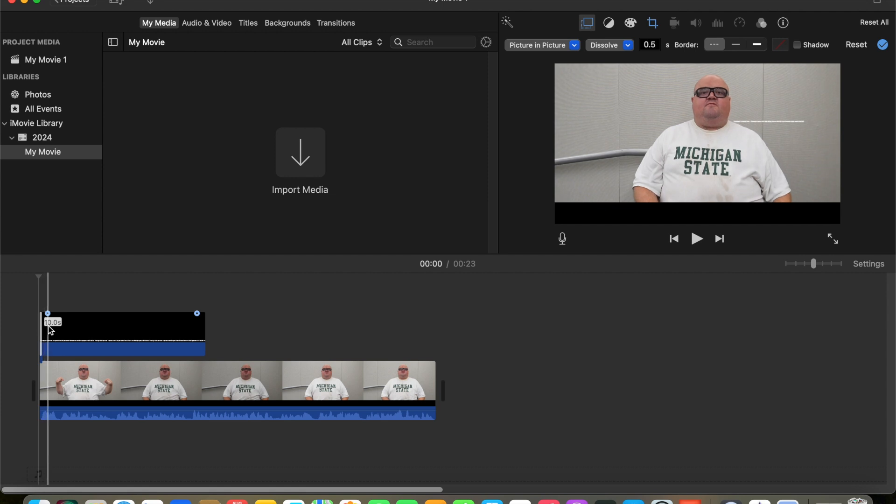
left_click(50, 331)
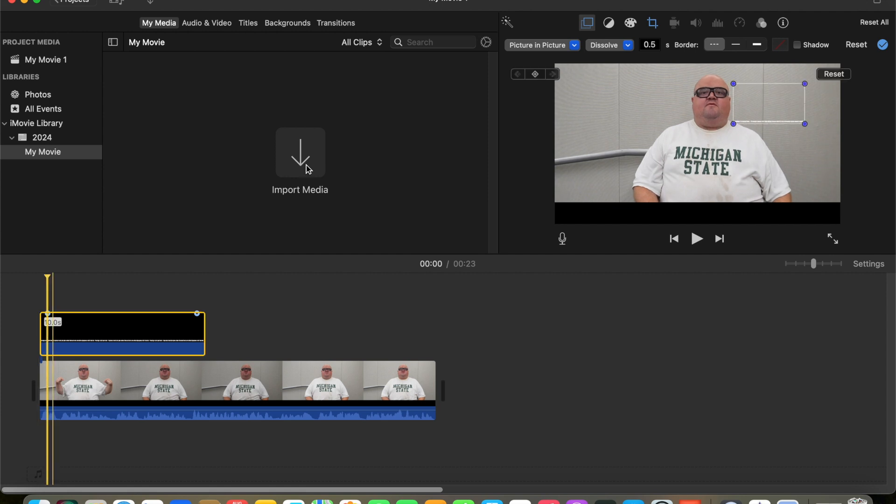
left_click(784, 98)
left_click_drag(784, 97, 842, 151)
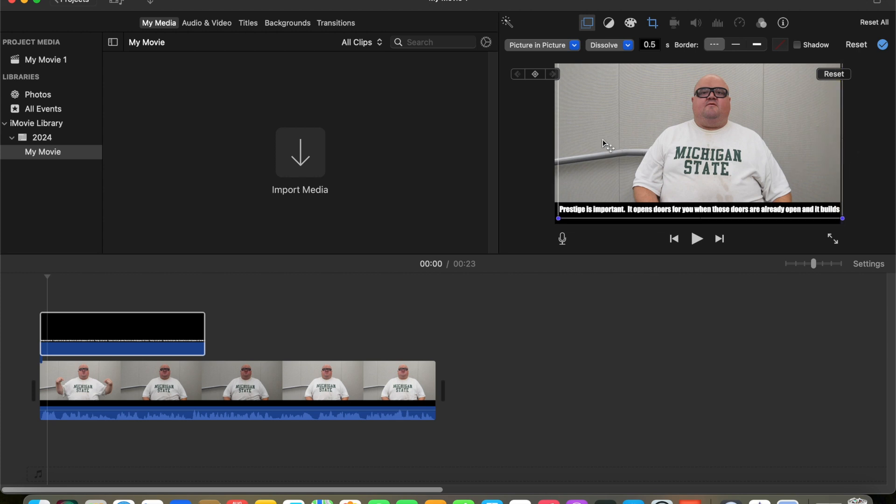
- Move the caption overlay just beyond the right edge of the video frame and add a keyframe at the clip's start
left_click_drag(603, 139, 884, 142)
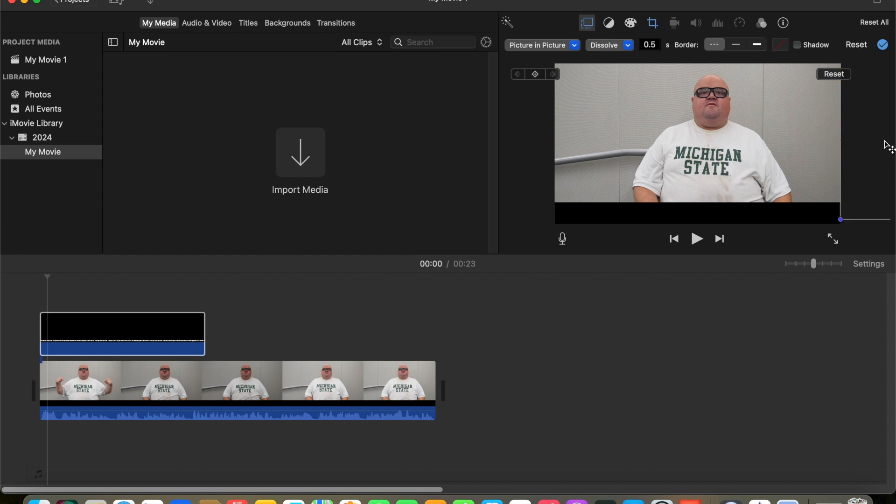
key("Left")
key("Left")
key("Left")
key("Left")
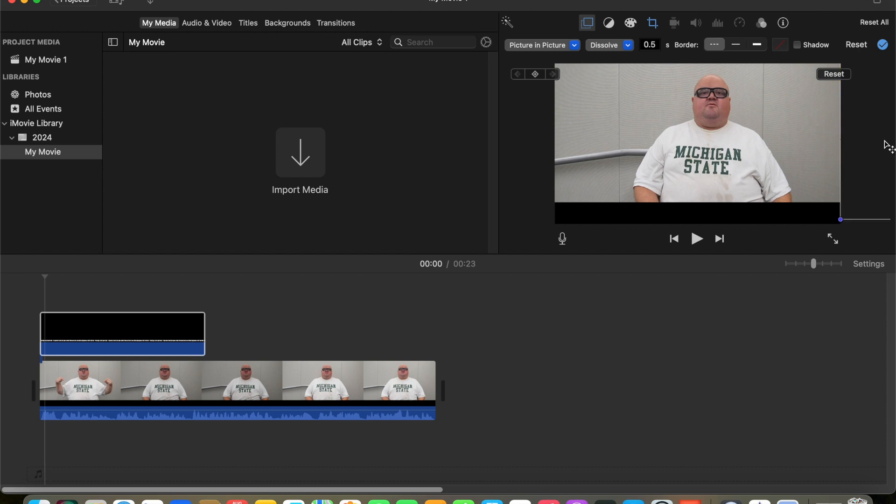
key("Left")
key("Left")
key("Left")
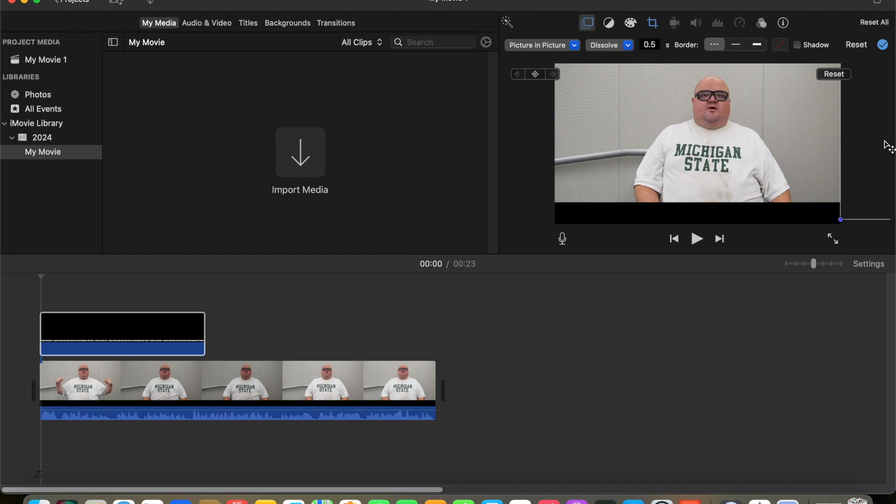
left_click(534, 76)
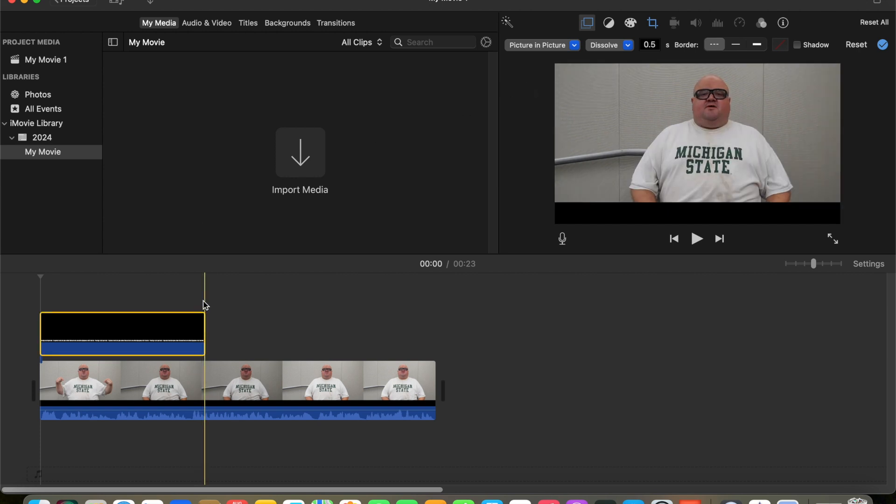
- Near the end of the caption clip, move the overlay across and just beyond the left edge of the video frame
left_click(205, 305)
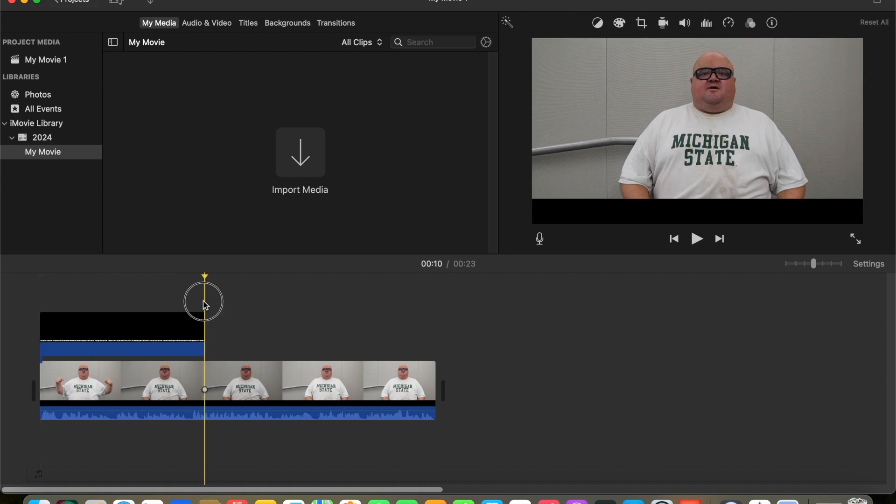
left_click(204, 326)
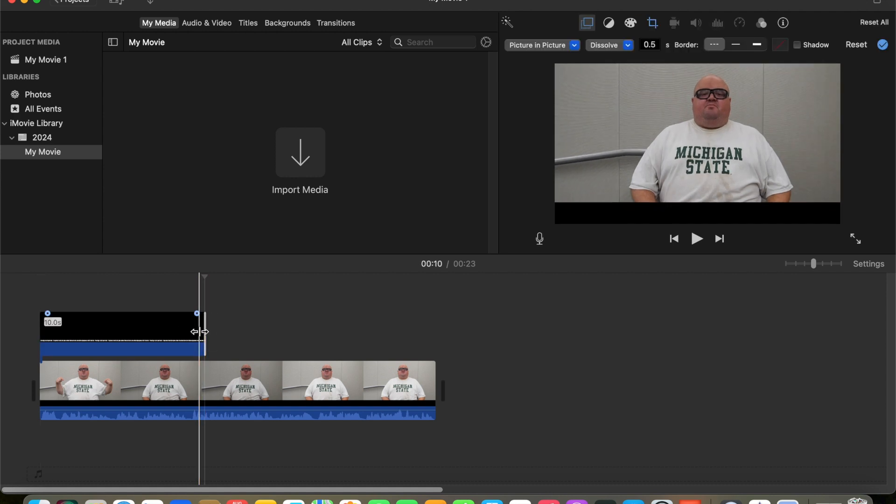
left_click(199, 332)
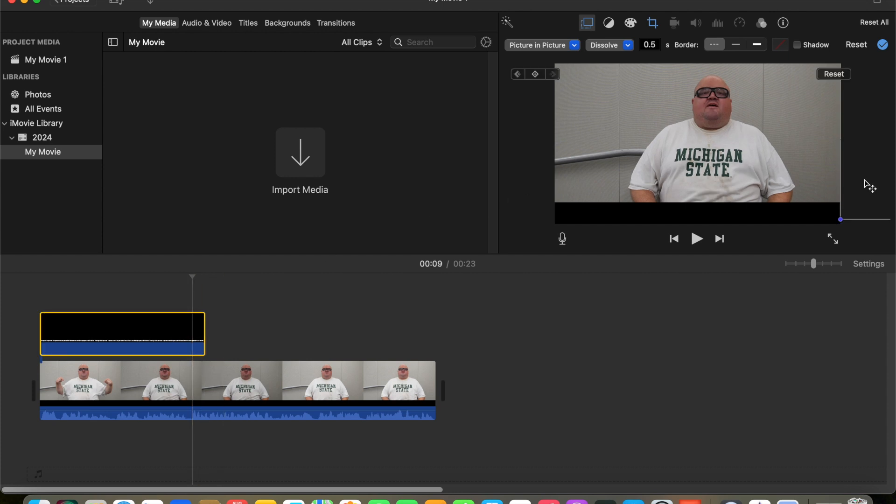
left_click(870, 139)
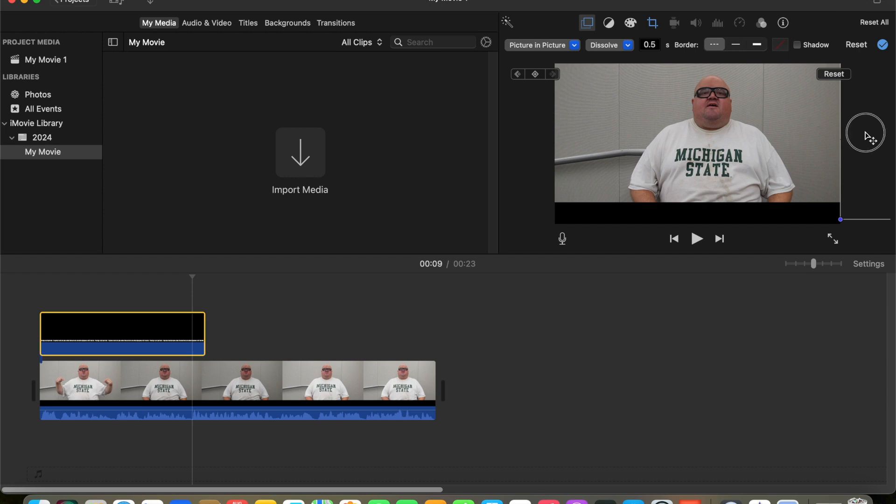
left_click_drag(864, 132, 758, 131)
left_click(652, 23)
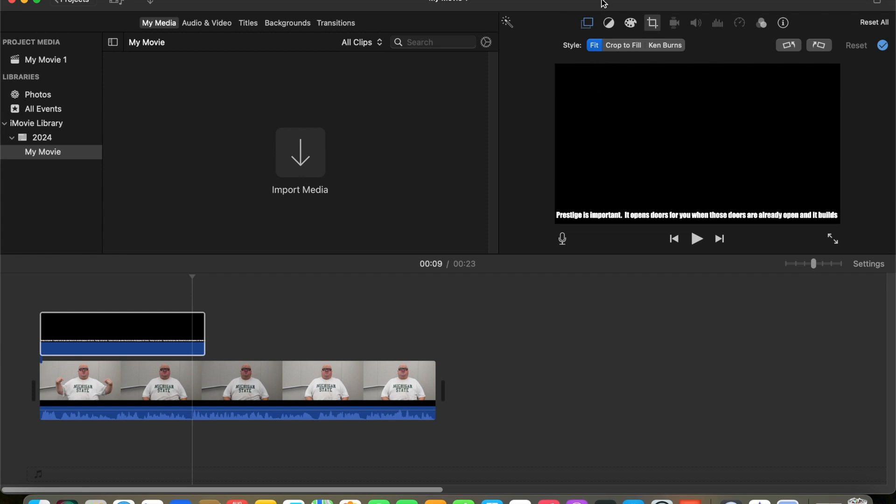
left_click(586, 23)
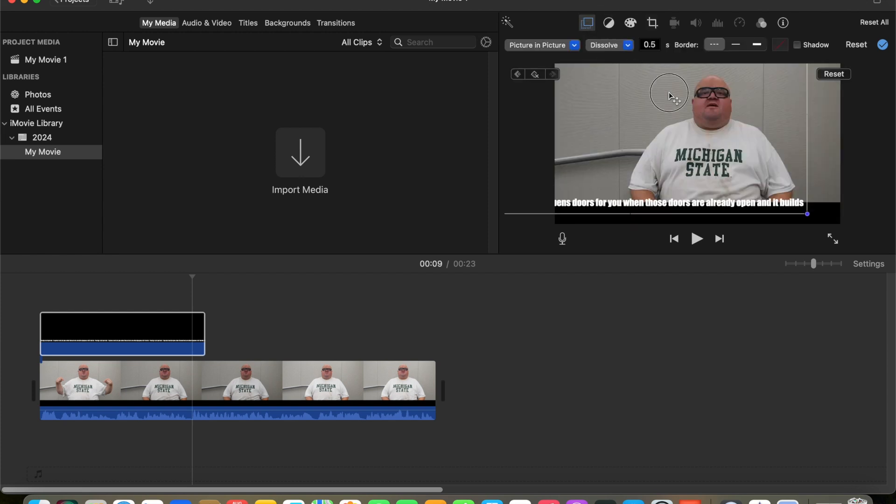
left_click_drag(668, 91, 415, 110)
- Add a closing keyframe at the very end of the caption clip with the overlay off the left of the frame
left_click(200, 325)
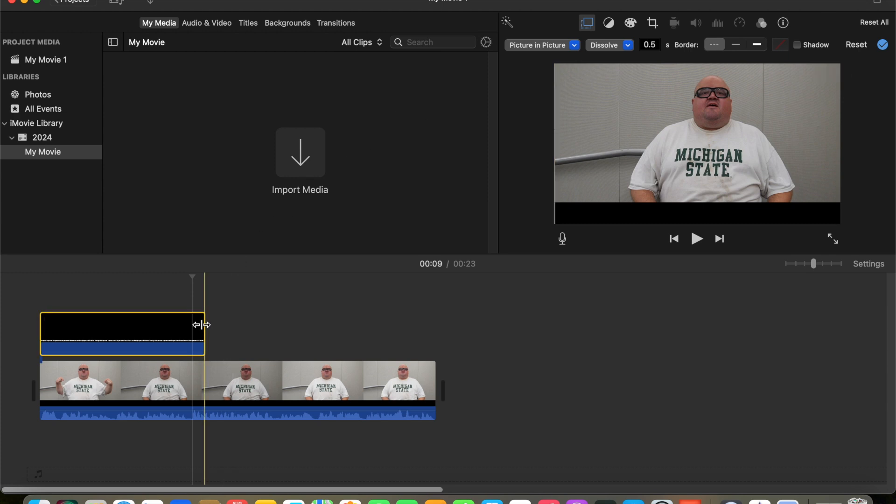
key("space")
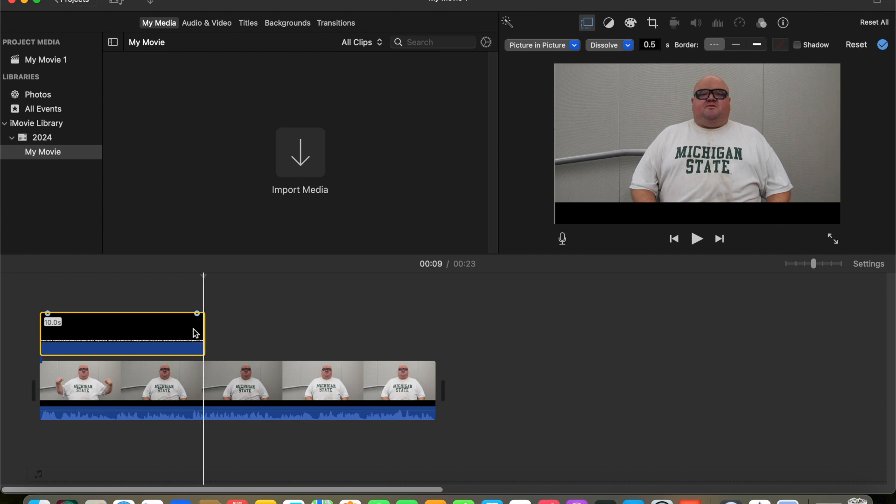
key("space")
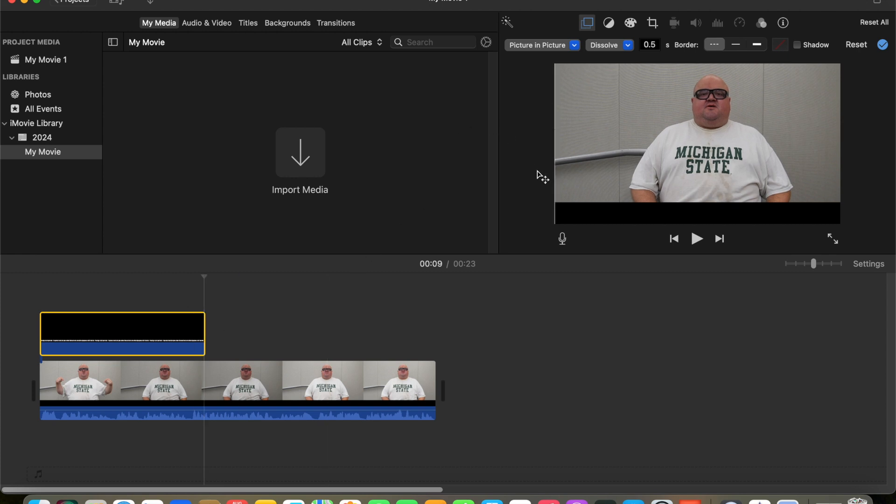
left_click(556, 191)
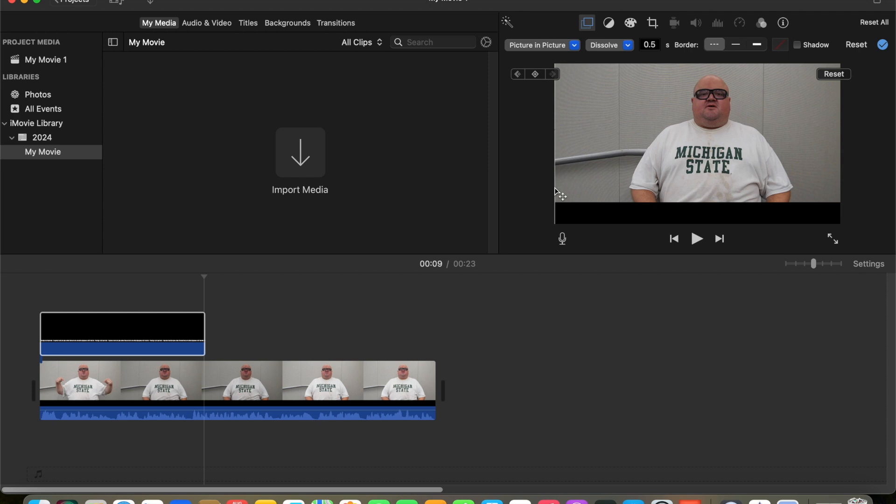
left_click(536, 74)
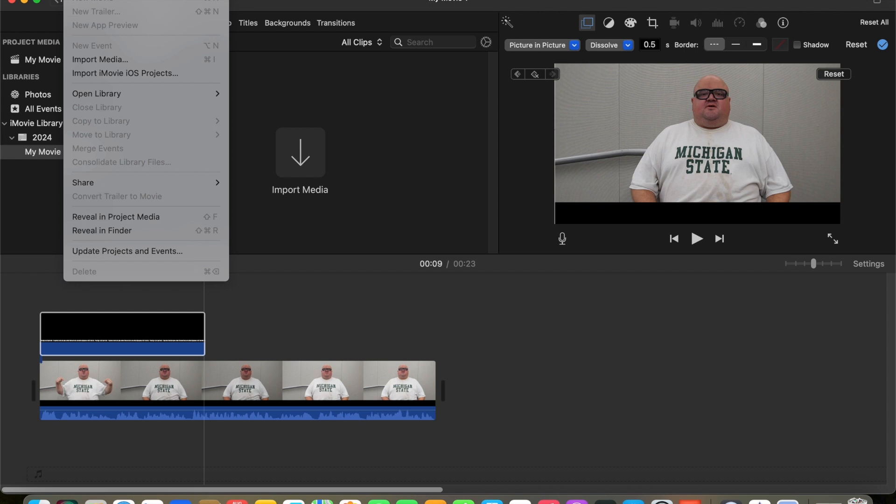
- Export the movie as a video file named "cut3" on the Desktop and delete all clips from the timeline
mouse_move(135, 184)
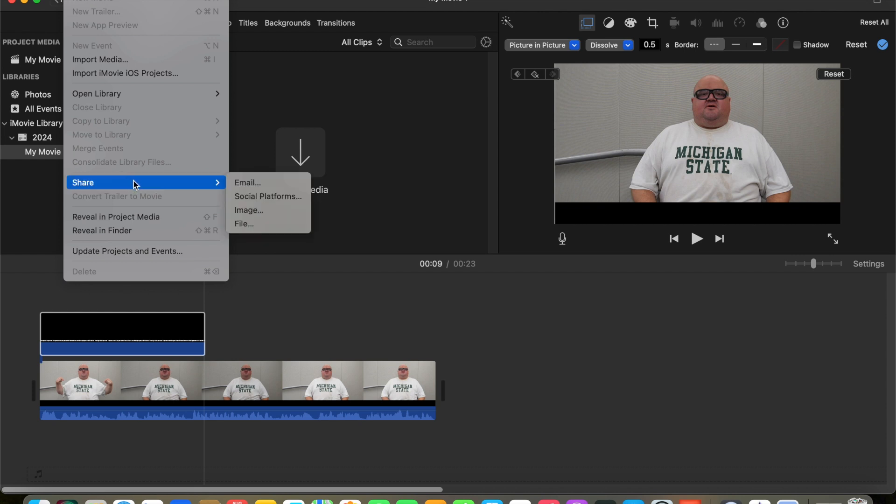
left_click(248, 224)
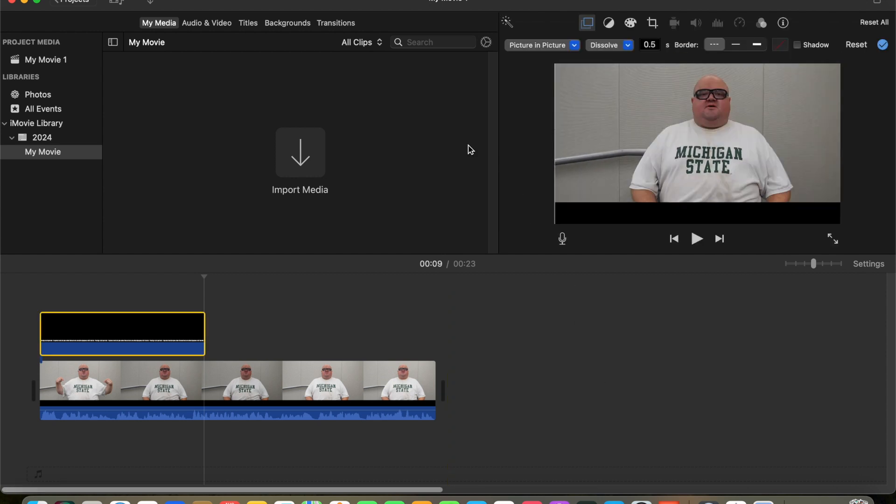
left_click(200, 410)
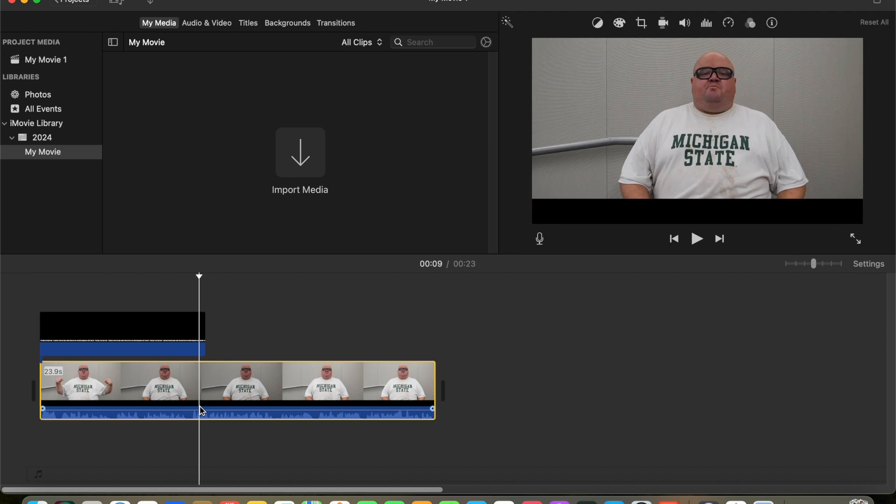
key("Delete")
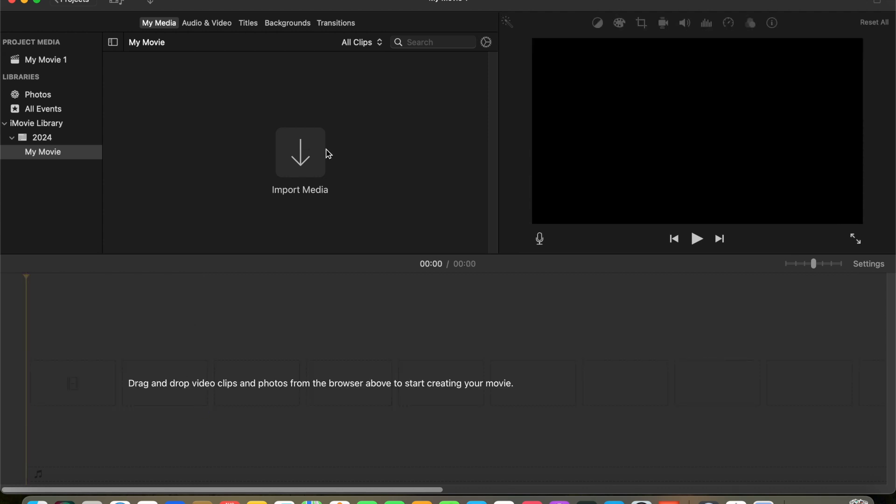
- Import cut3.mp4 from the Desktop into My Movie and place it at the start of the timeline
left_click(306, 156)
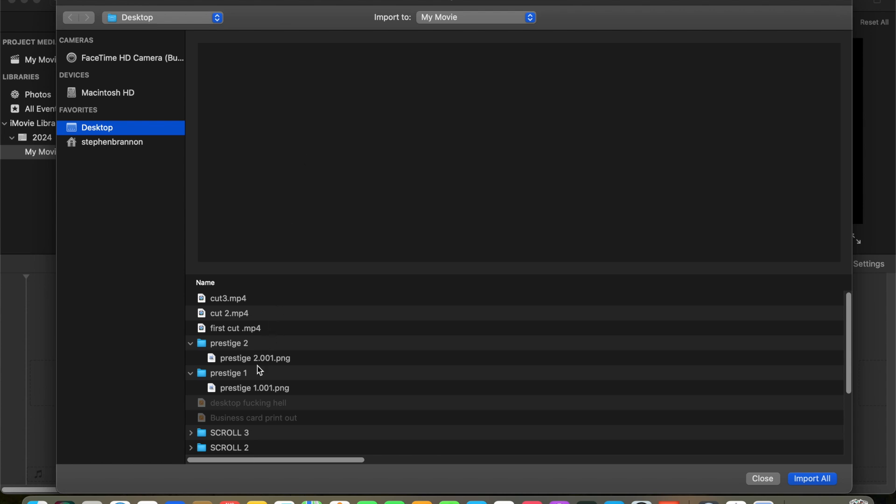
left_click(237, 304)
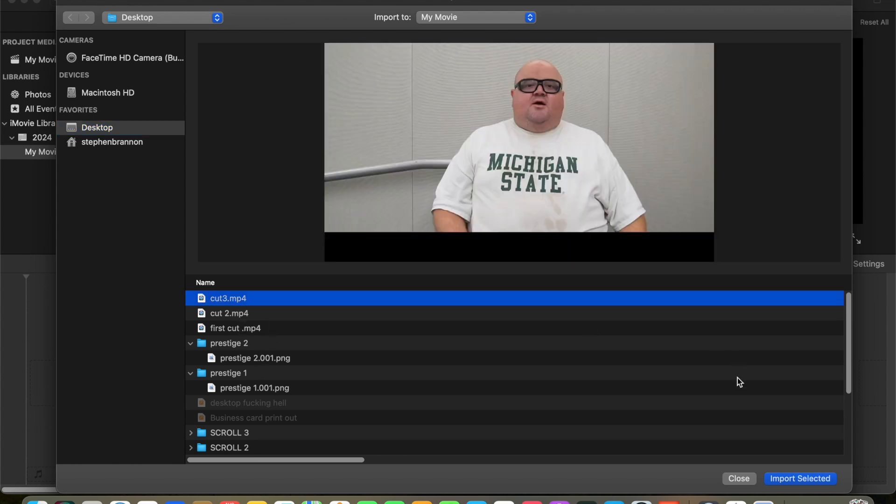
left_click(791, 480)
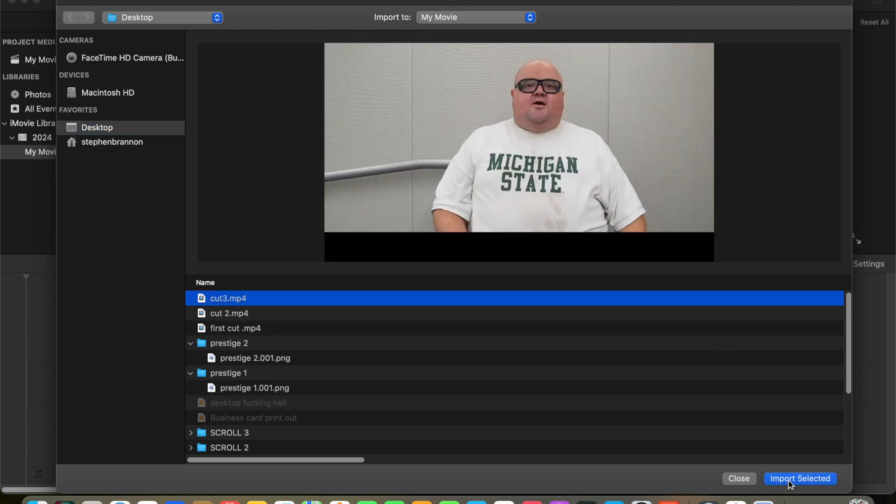
left_click(137, 95)
left_click_drag(138, 96, 40, 388)
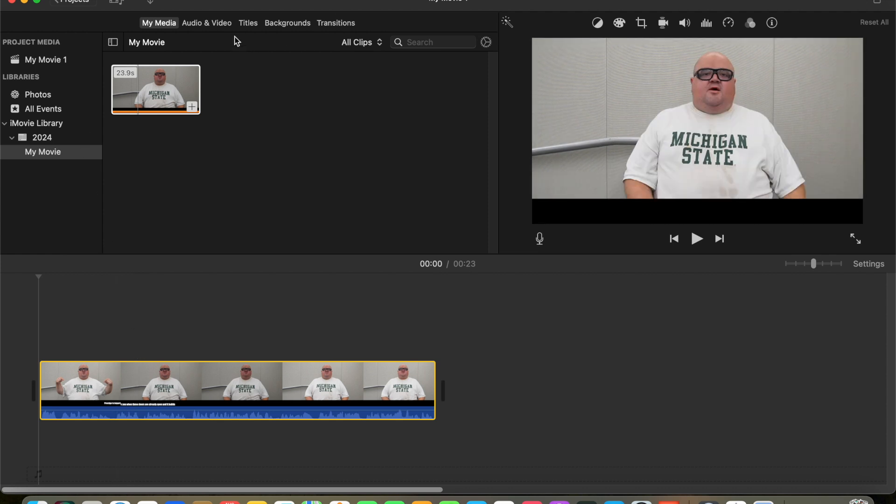
- Import the caption image prestige 2.001.png from the Desktop's prestige 2 folder into My Movie
left_click(151, 5)
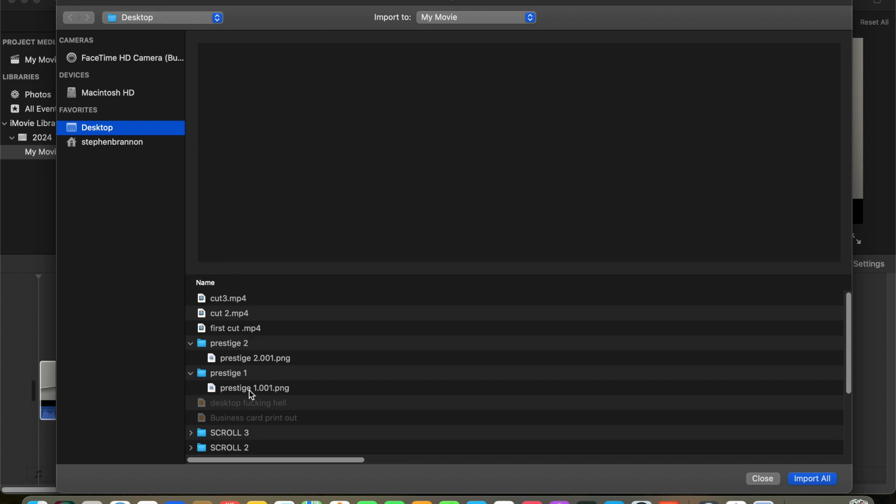
left_click(252, 358)
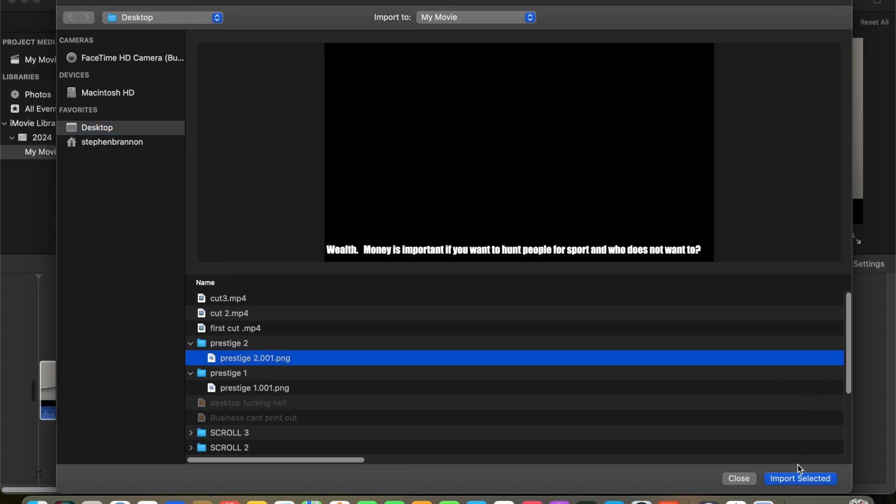
left_click(796, 479)
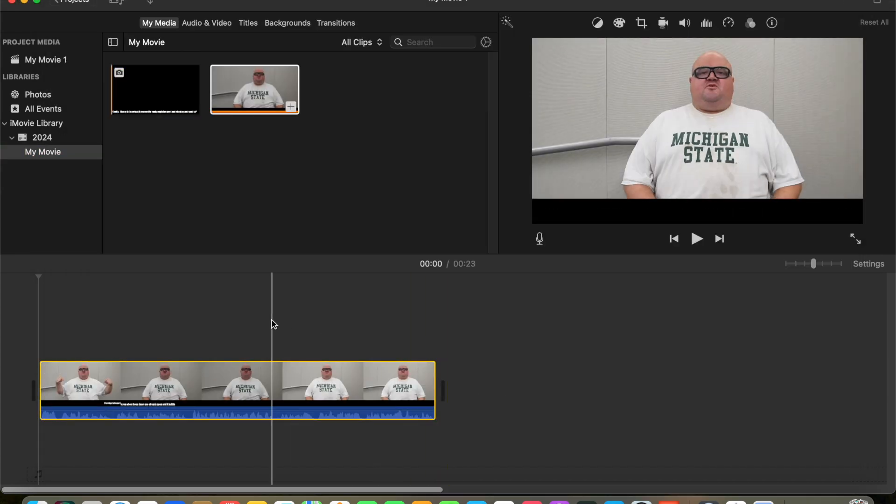
- Place the prestige 2 caption image above the main video in the timeline, starting at about 00:05
left_click(137, 328)
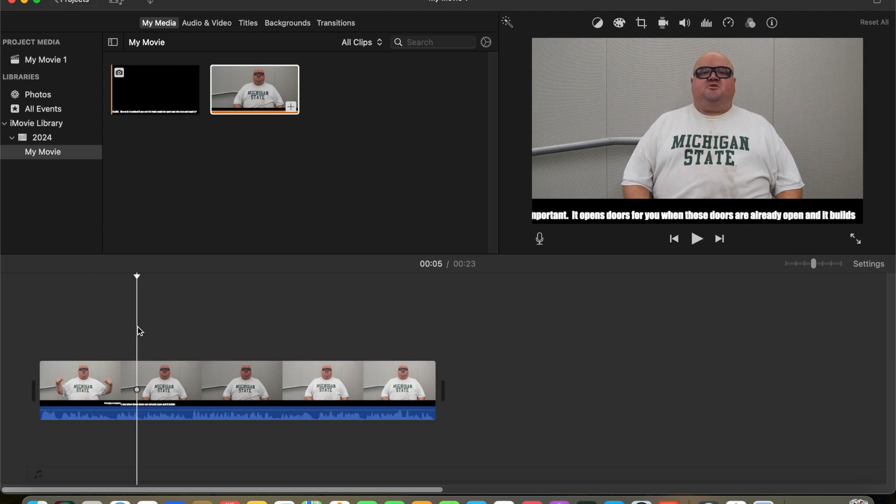
left_click(157, 75)
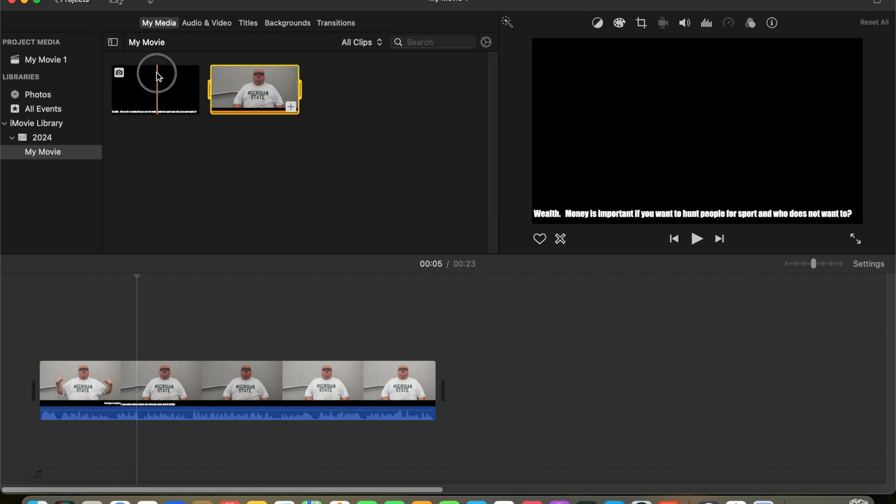
left_click_drag(158, 76, 136, 333)
- Set the caption image's crop style to Fit and its overlay mode to Picture in Picture
left_click(653, 24)
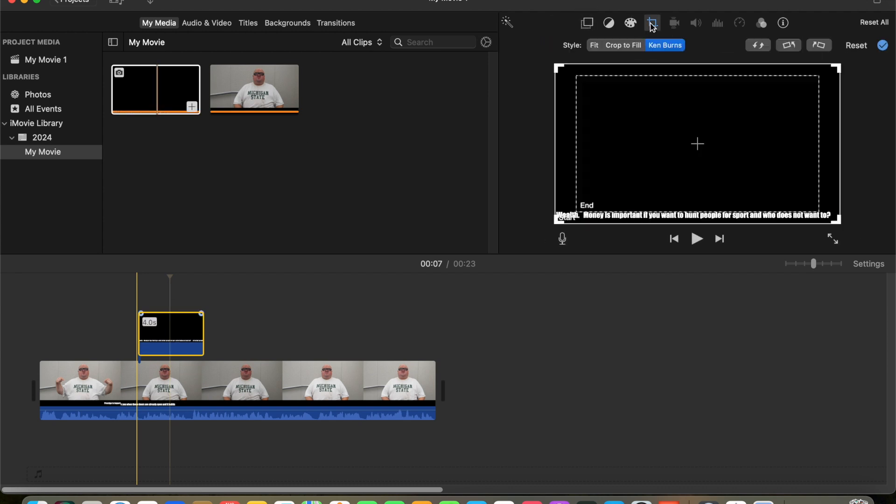
left_click(594, 46)
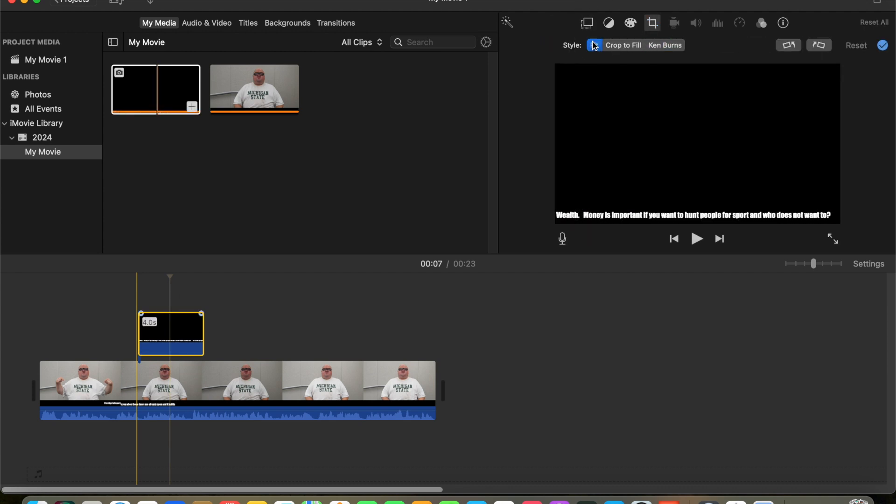
left_click(587, 23)
left_click(545, 45)
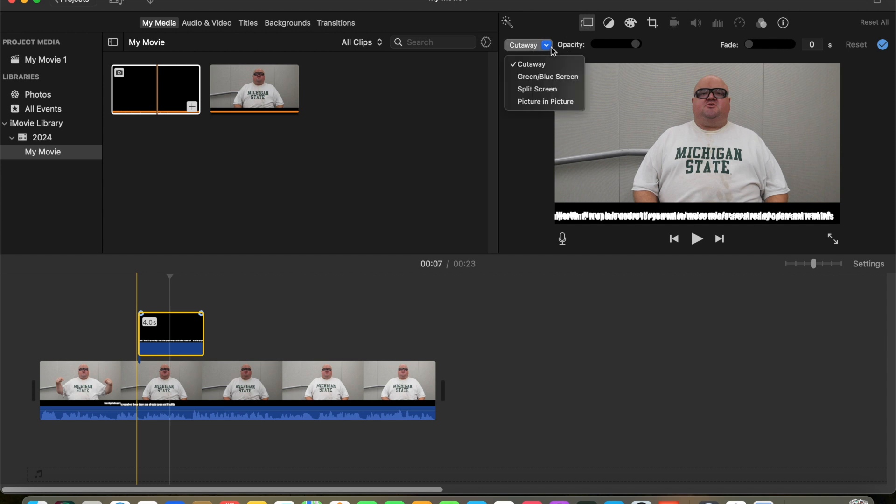
left_click(546, 101)
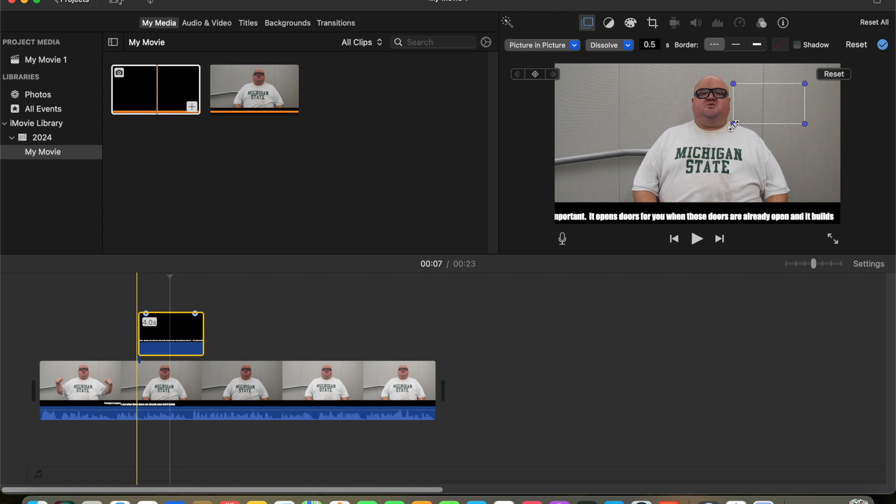
- Enlarge the caption overlay to about two thirds of the frame width and set its dissolve duration to 0 s
left_click(734, 125)
left_click_drag(734, 125, 613, 175)
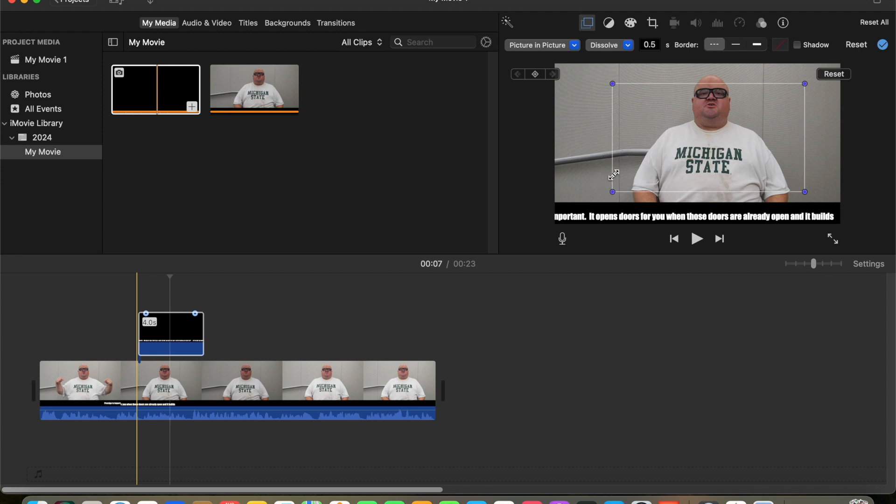
left_click(650, 45)
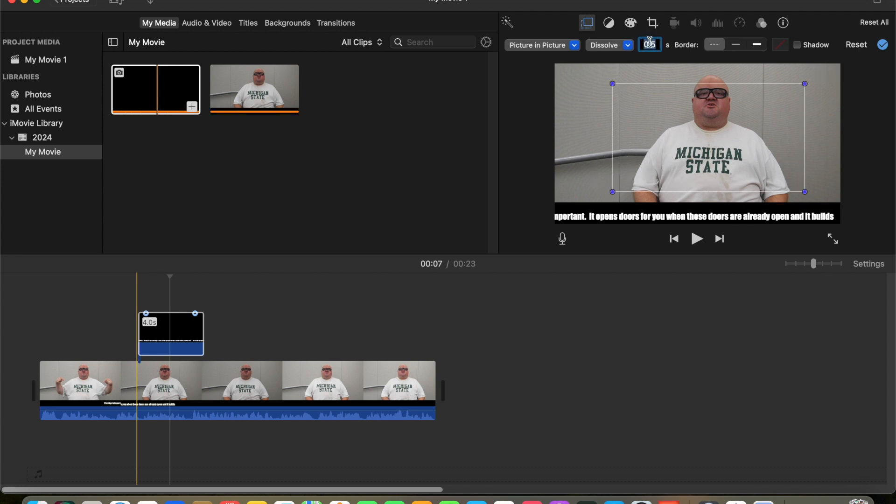
type(".0")
key("Return")
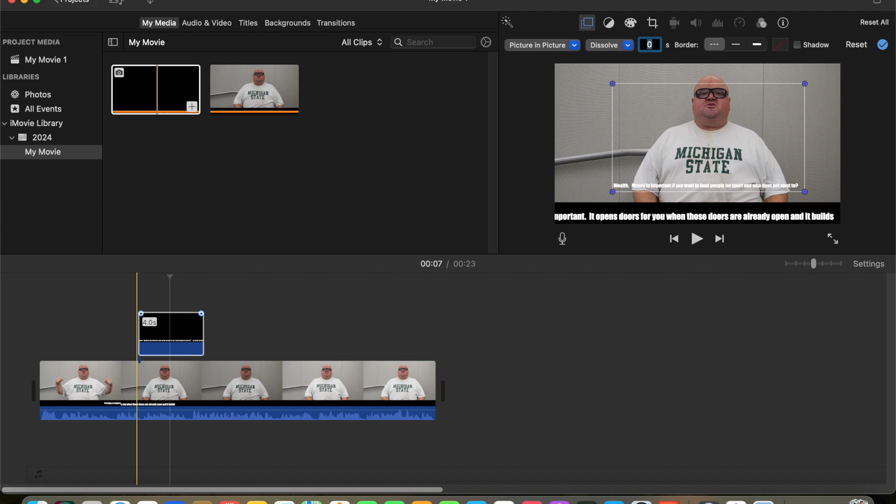
left_click(675, 128)
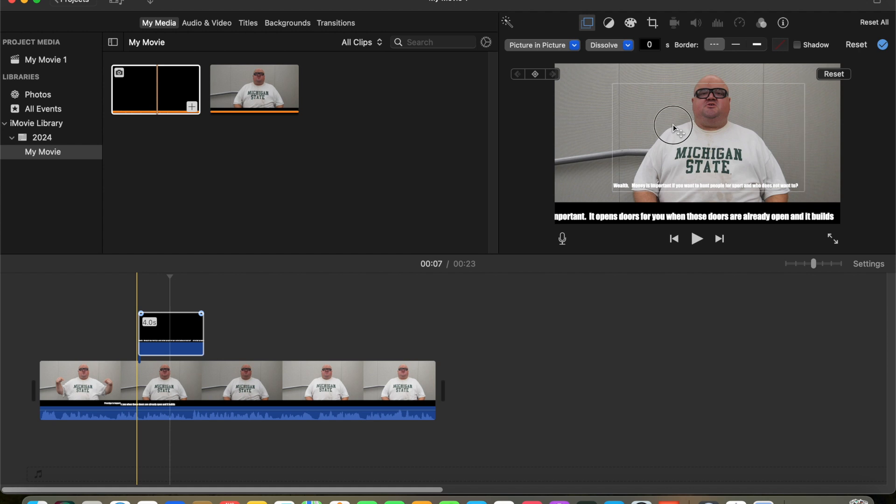